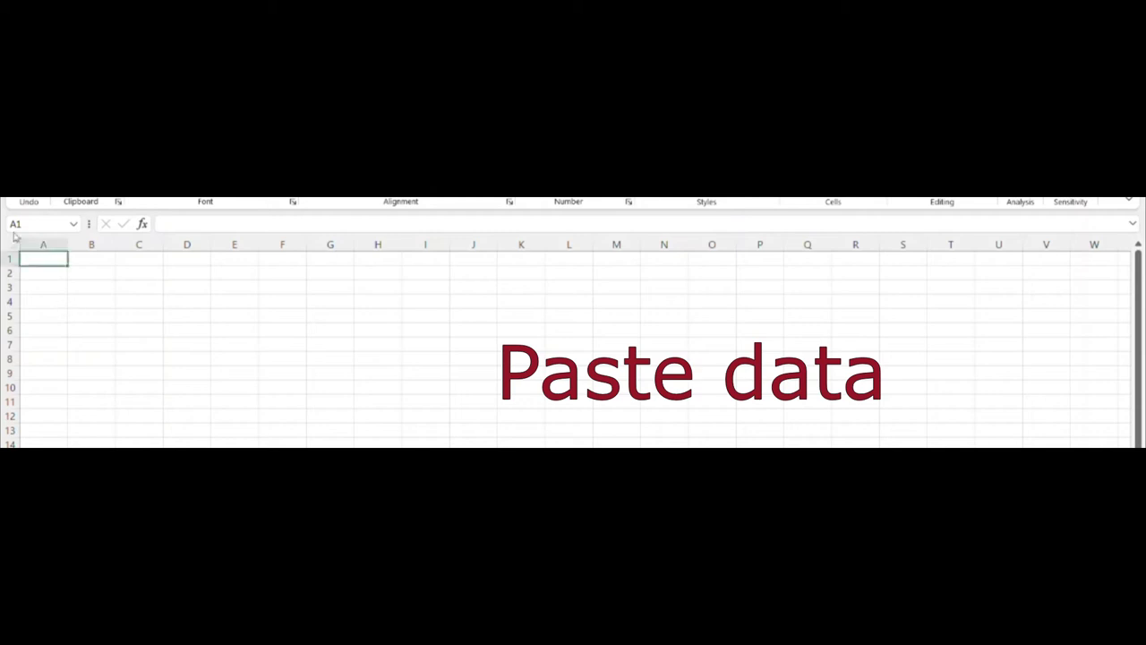
# Step: Paste the copied 4-row by 5-column block of numbers into A1:E4
pyautogui.hotkey('ctrl', 'v')
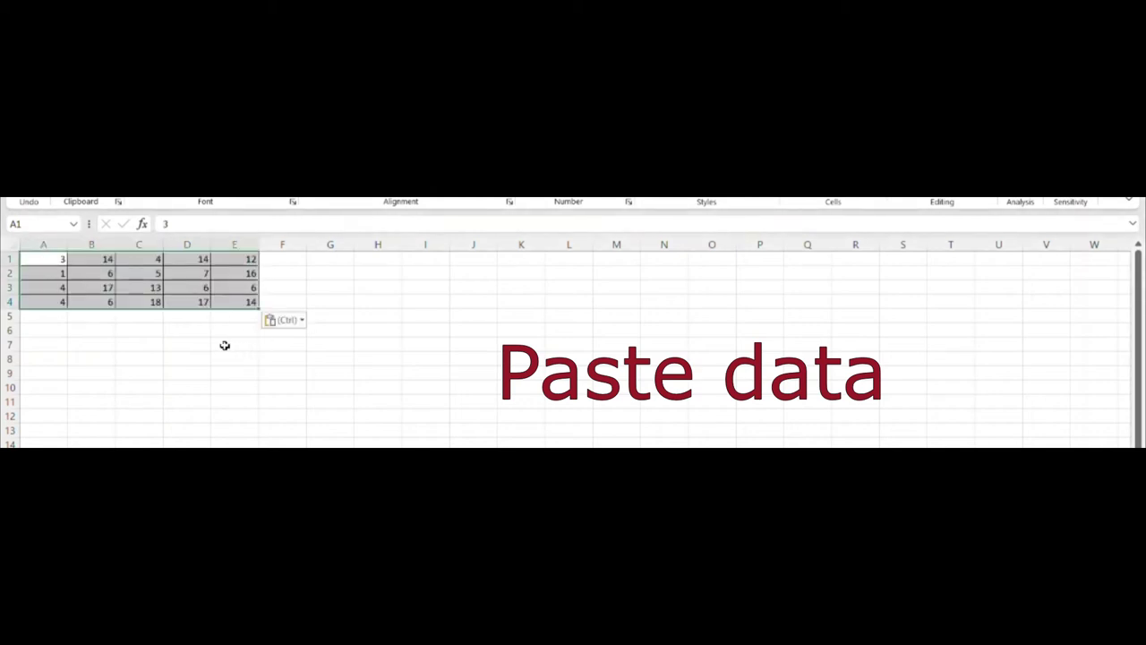
pyautogui.click(53, 331)
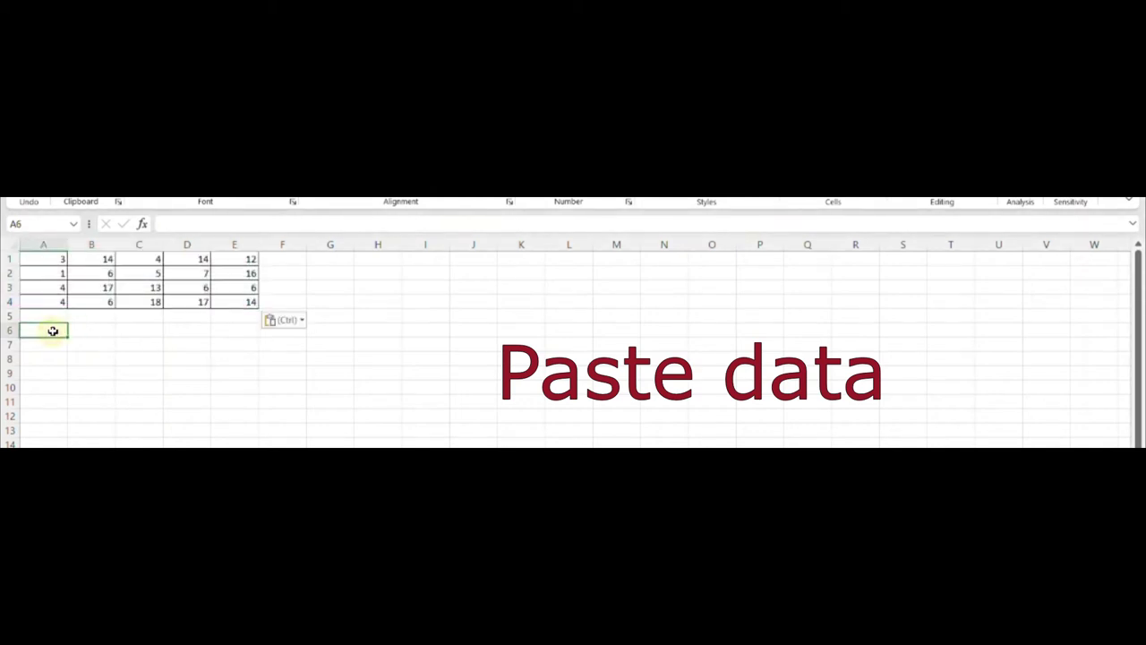
# Step: Enter =DEVSQ(A1:E4) in A6, giving 586.55, and label it SS in A5
pyautogui.write('=')
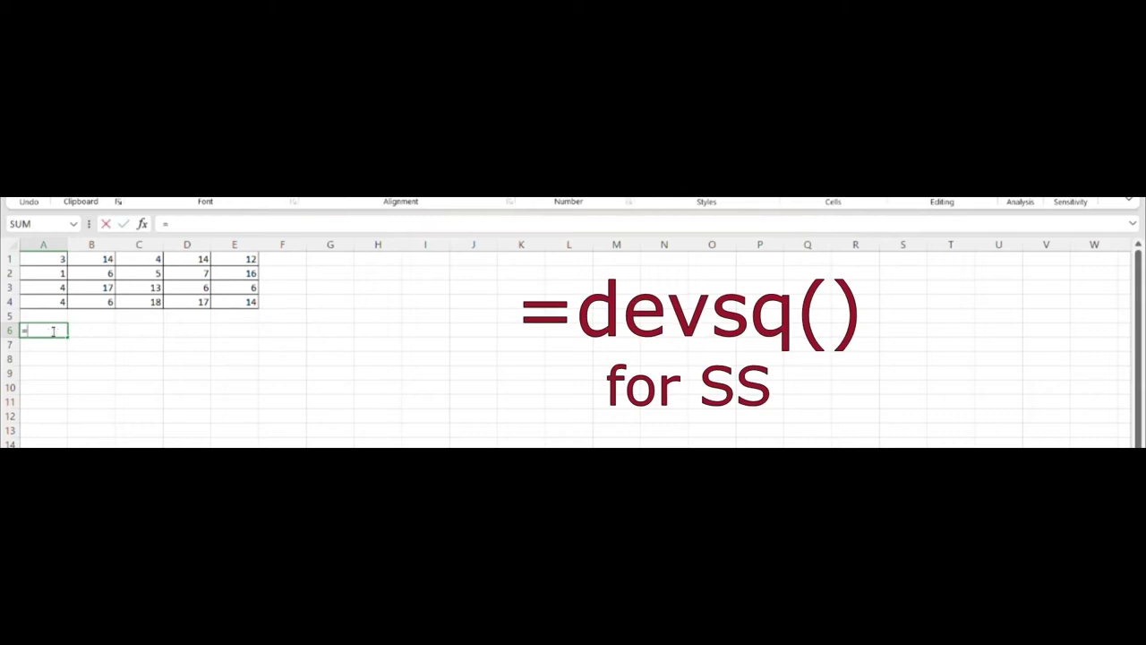
pyautogui.write('devsq(')
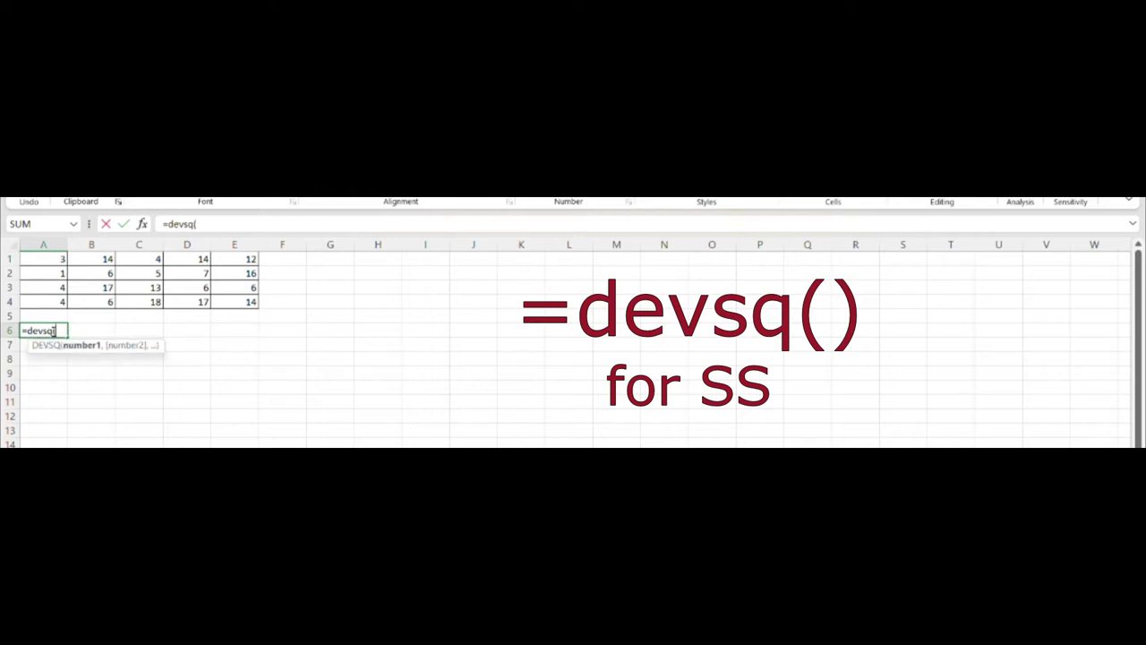
pyautogui.moveTo(44, 258)
pyautogui.mouseDown()
pyautogui.moveTo(105, 290)
pyautogui.moveTo(233, 302)
pyautogui.mouseUp()
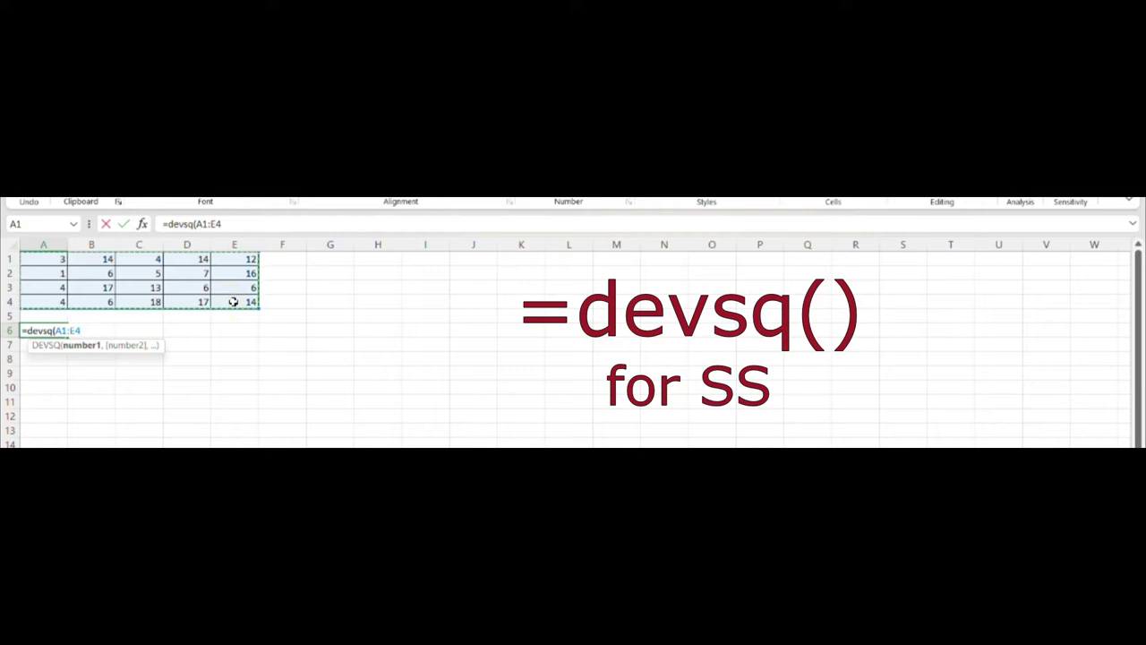
pyautogui.write(')')
pyautogui.press('Tab')
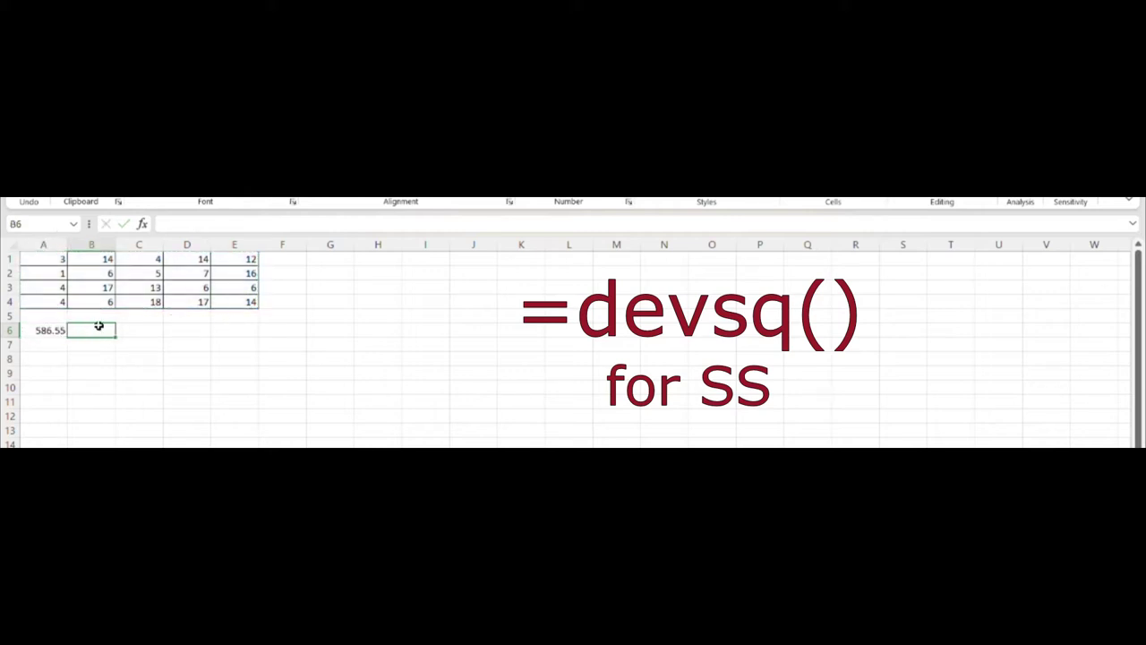
pyautogui.click(53, 316)
pyautogui.write('SS')
pyautogui.click(80, 317)
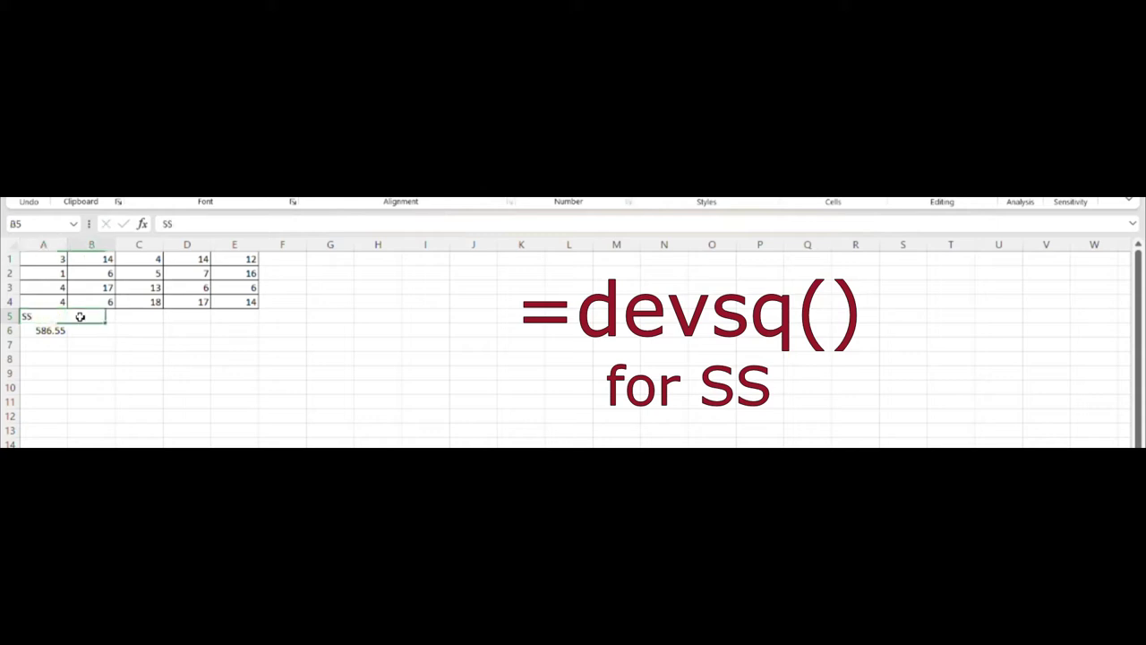
pyautogui.click(100, 332)
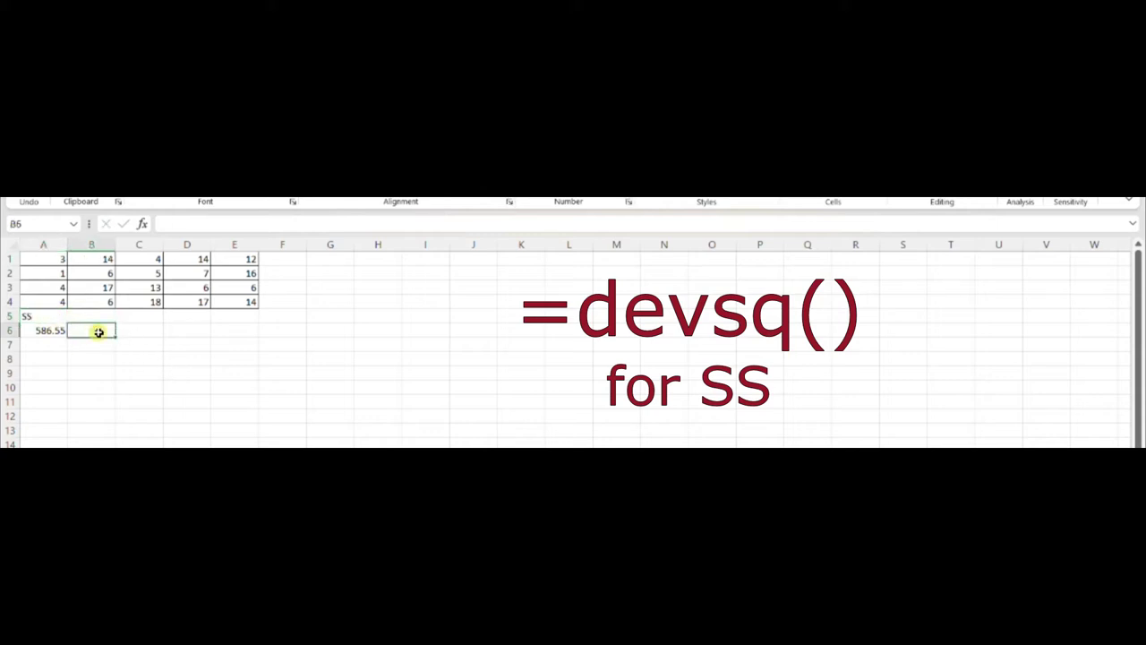
# Step: Enter =VAR.S(A1:E4) in B6, giving the sample variance 30.87105
pyautogui.write('=')
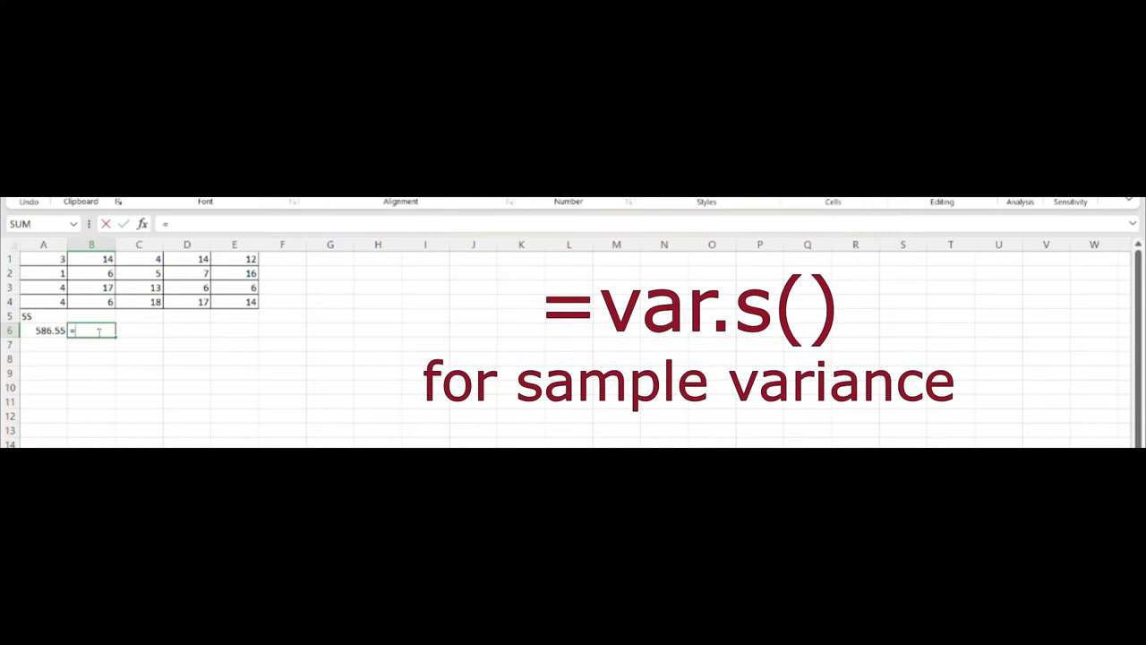
pyautogui.write('var.s')
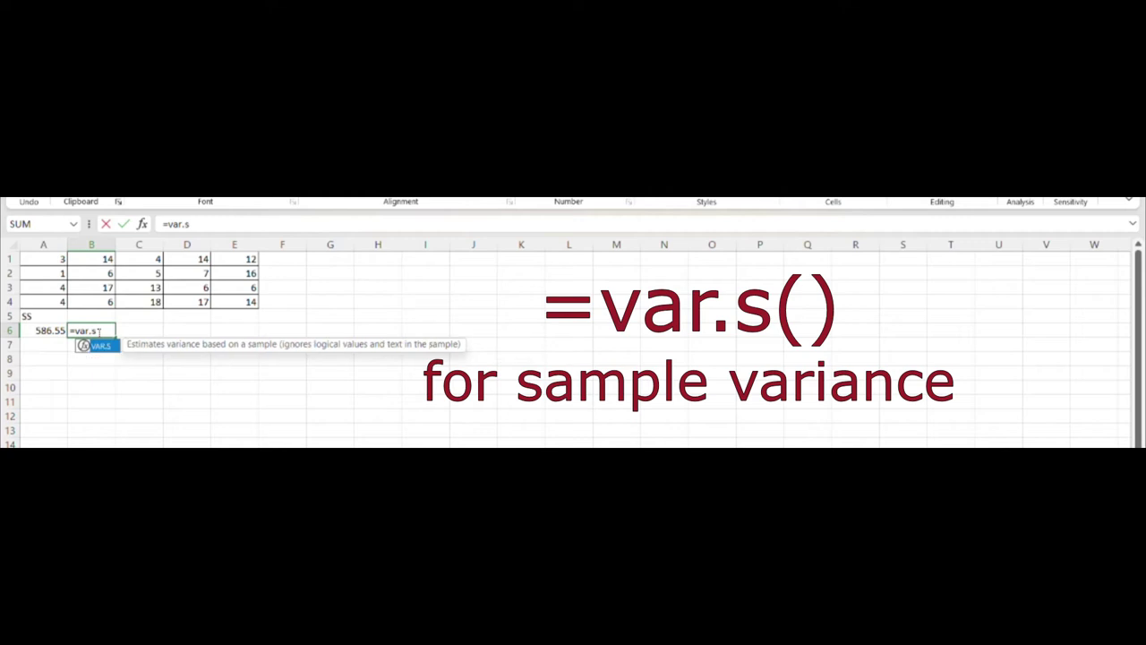
pyautogui.write('(')
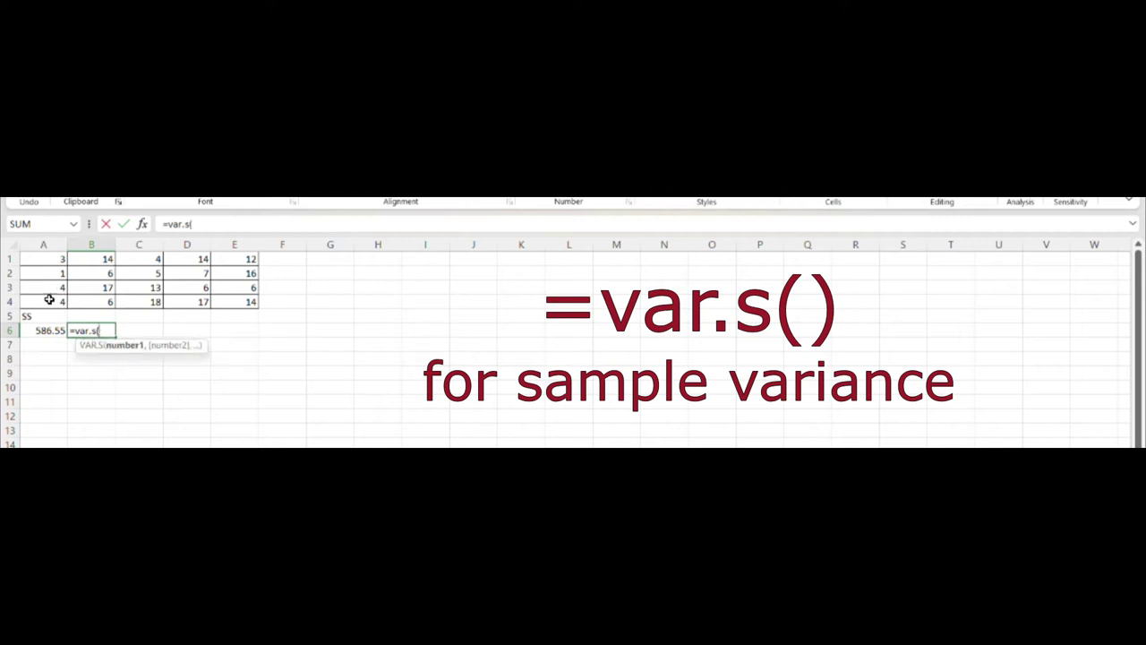
pyautogui.moveTo(48, 259)
pyautogui.mouseDown()
pyautogui.moveTo(103, 287)
pyautogui.moveTo(223, 308)
pyautogui.mouseUp()
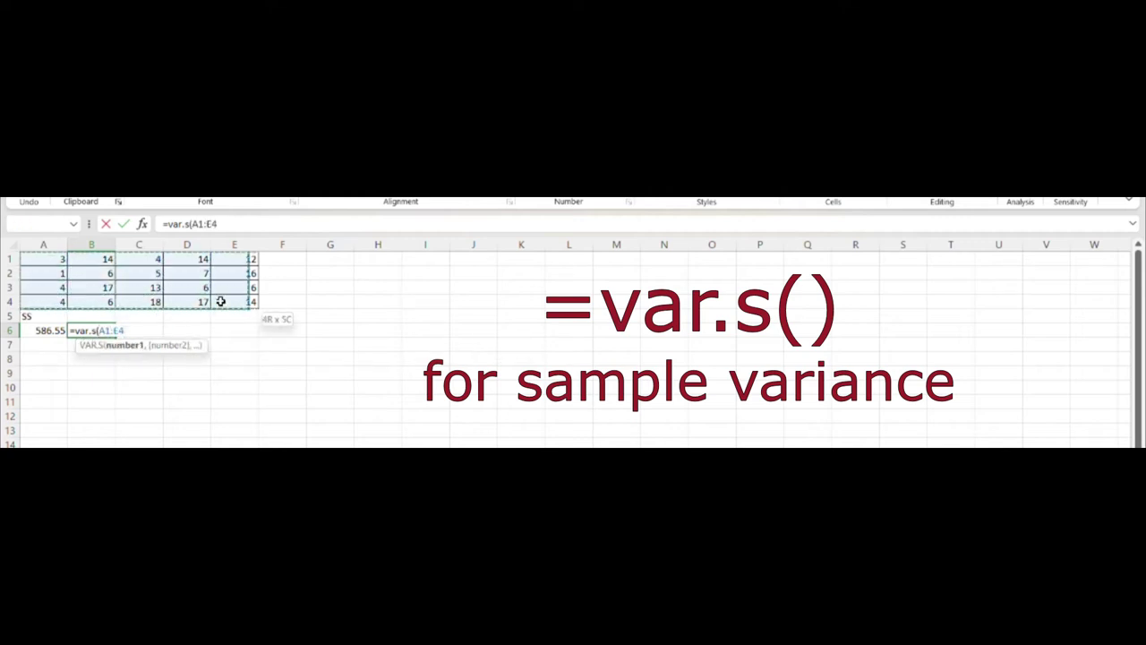
pyautogui.press('Return')
# Step: Label B5 as s^2 and C5 as s
pyautogui.press('Up')
pyautogui.press('Up')
pyautogui.write('s')
pyautogui.press('Tab')
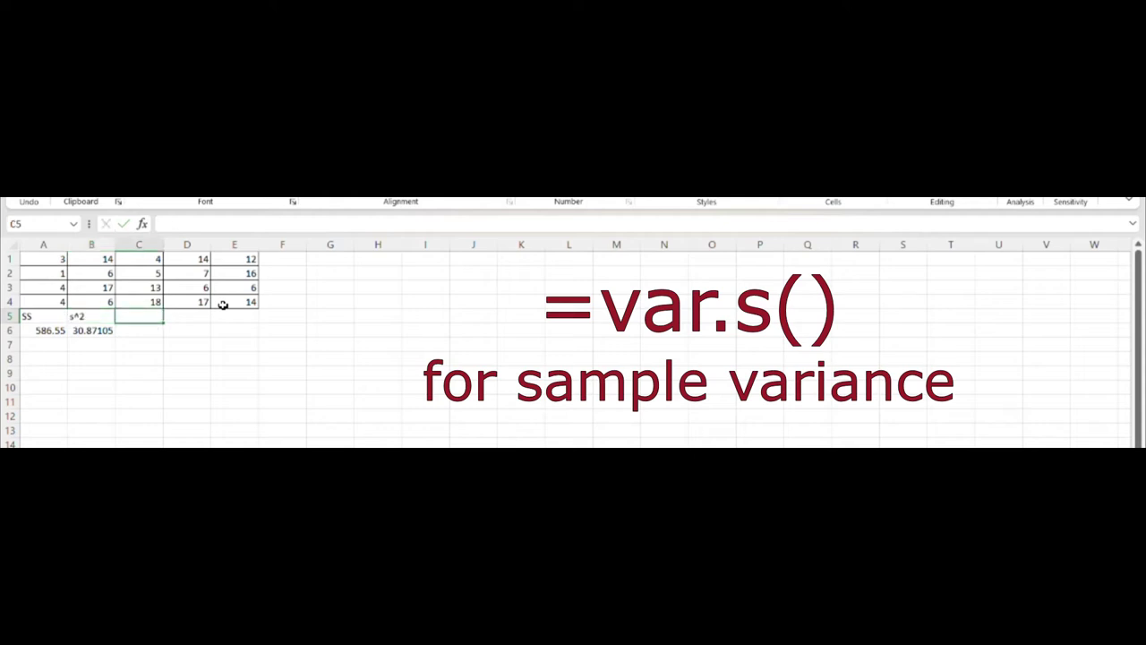
pyautogui.write('s^2')
pyautogui.press('BackSpace')
pyautogui.press('BackSpace')
pyautogui.press('Tab')
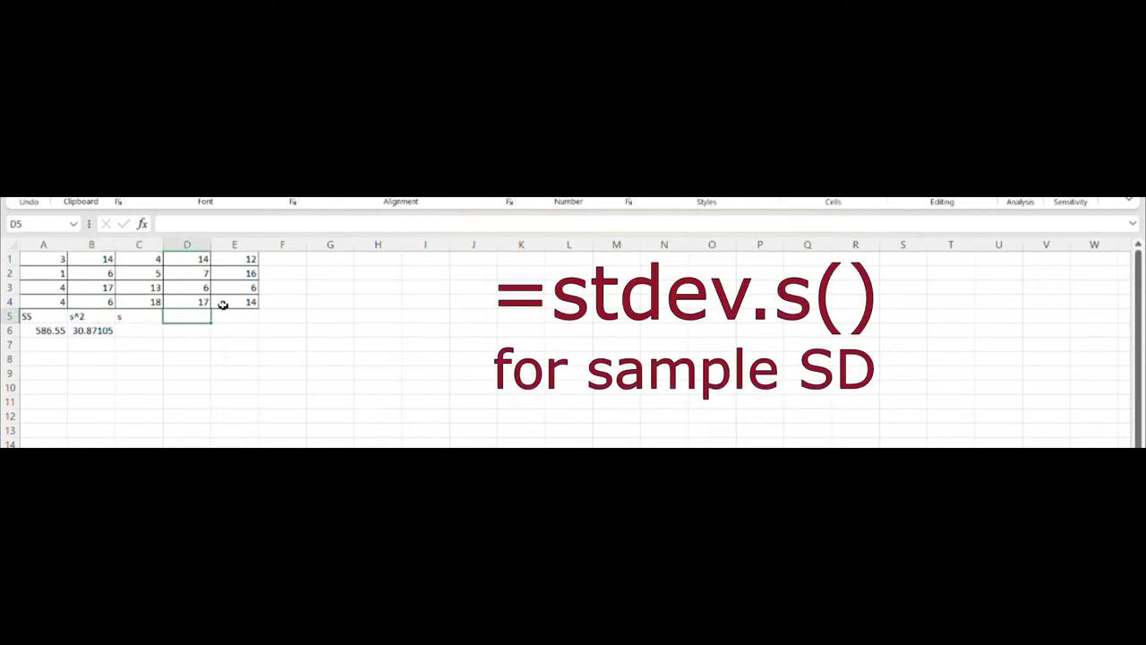
# Step: Enter =STDEV.S(A1:E4) in C6, returning the sample standard deviation 5.556172
pyautogui.click(154, 330)
pyautogui.write('=')
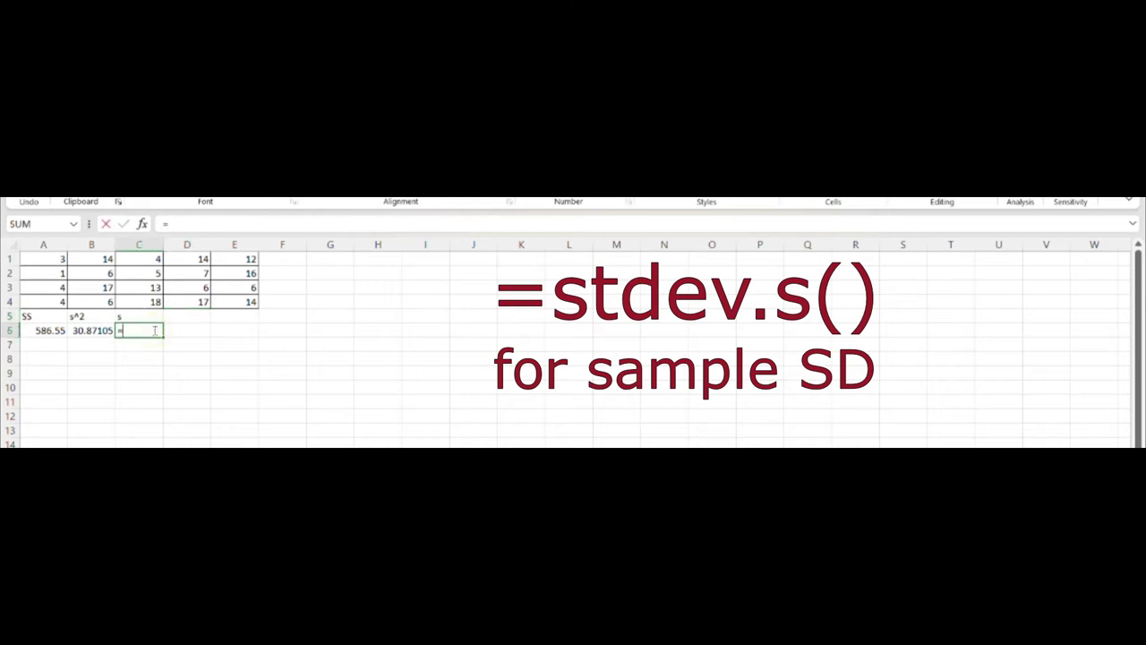
pyautogui.write('stdev.s(')
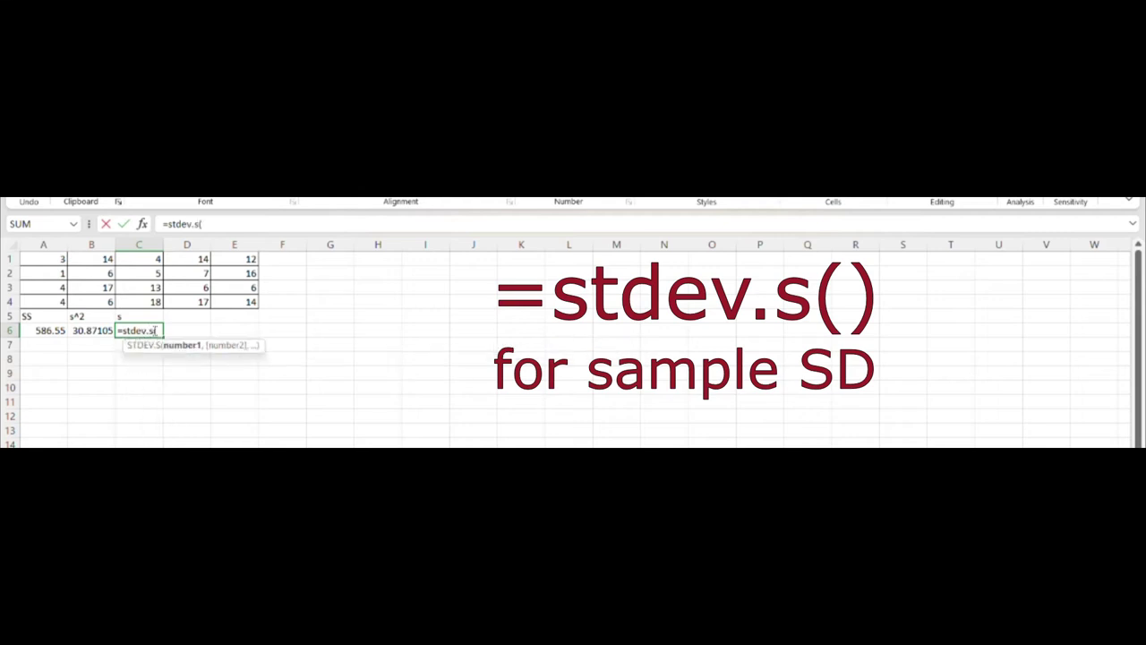
pyautogui.moveTo(55, 261)
pyautogui.mouseDown()
pyautogui.moveTo(134, 288)
pyautogui.moveTo(224, 299)
pyautogui.mouseUp()
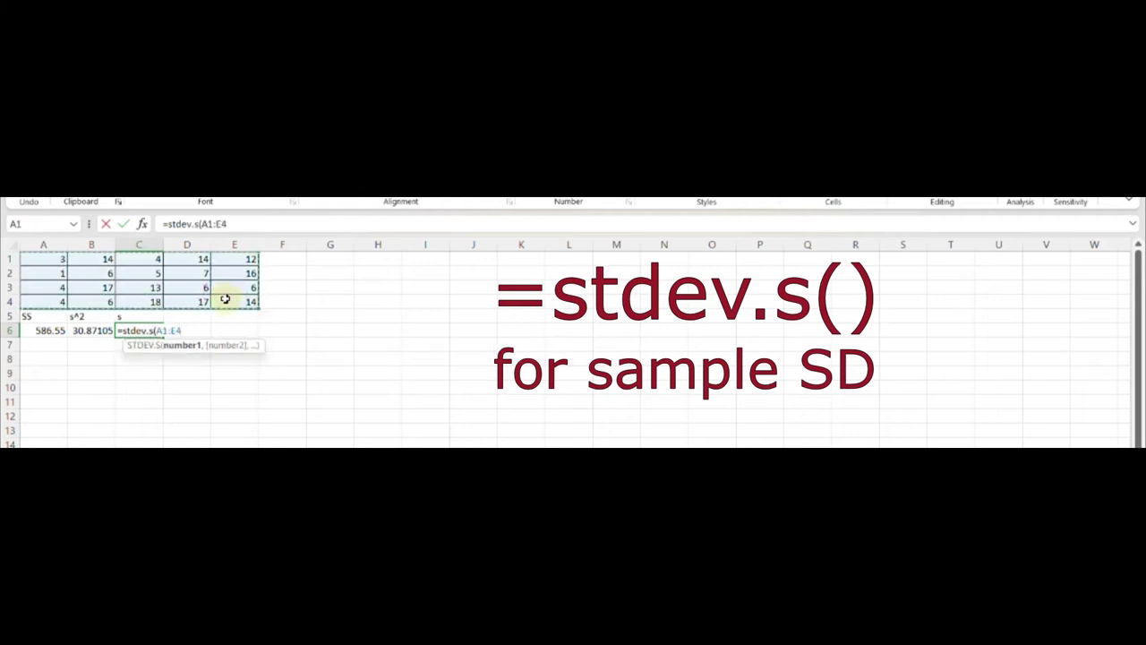
pyautogui.write(')')
pyautogui.press('Tab')
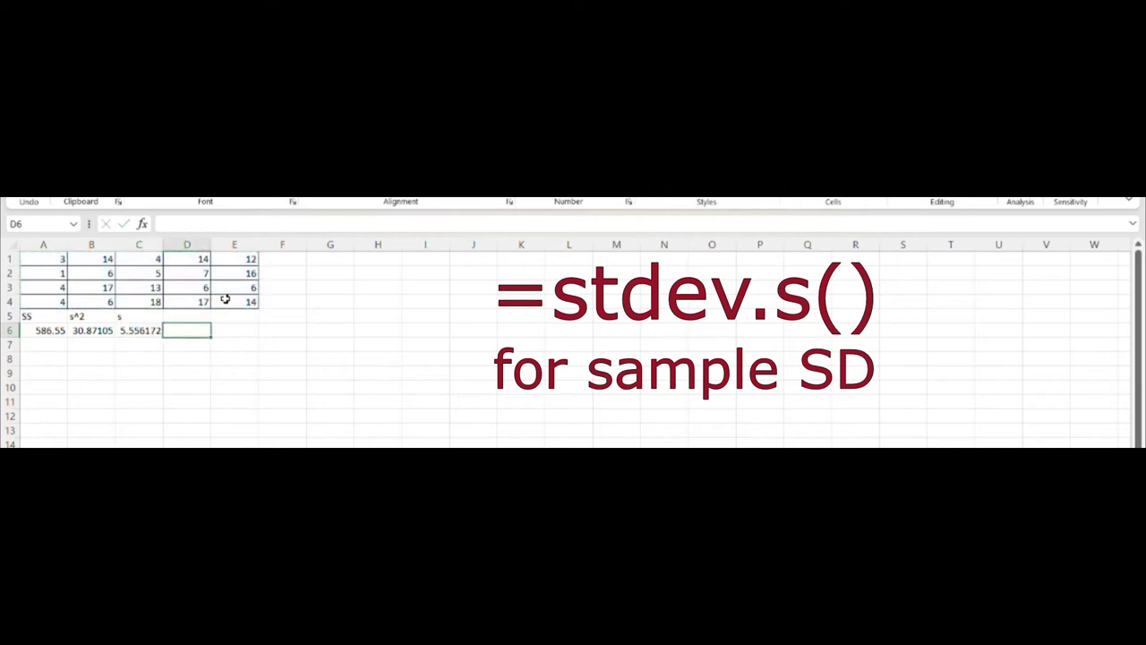
pyautogui.click(193, 318)
# Step: Label D5 Range and enter =MAX(A1:E4)-MIN(A1:E4) in D6, giving 17
pyautogui.write('Range')
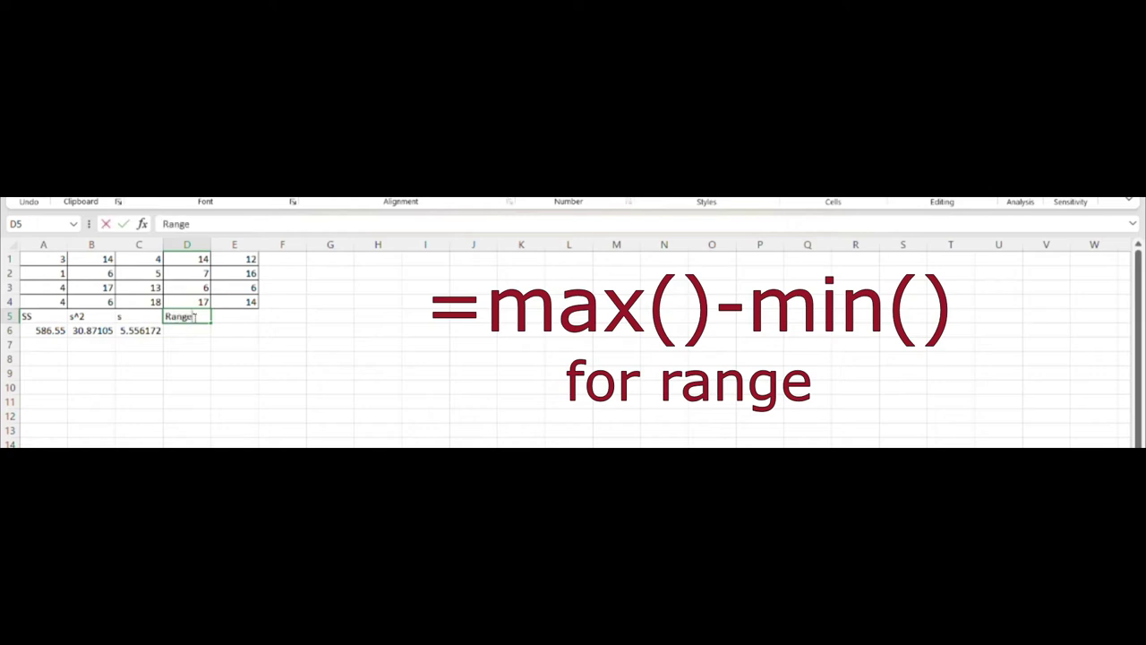
pyautogui.press('Return')
pyautogui.write('=')
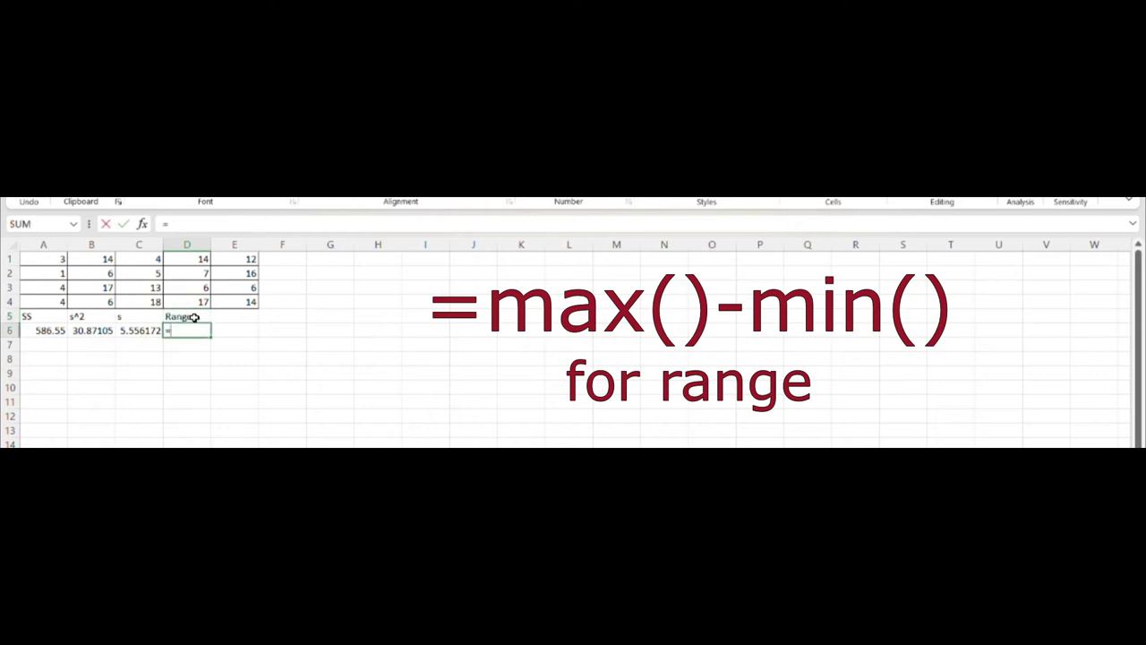
pyautogui.write('max')
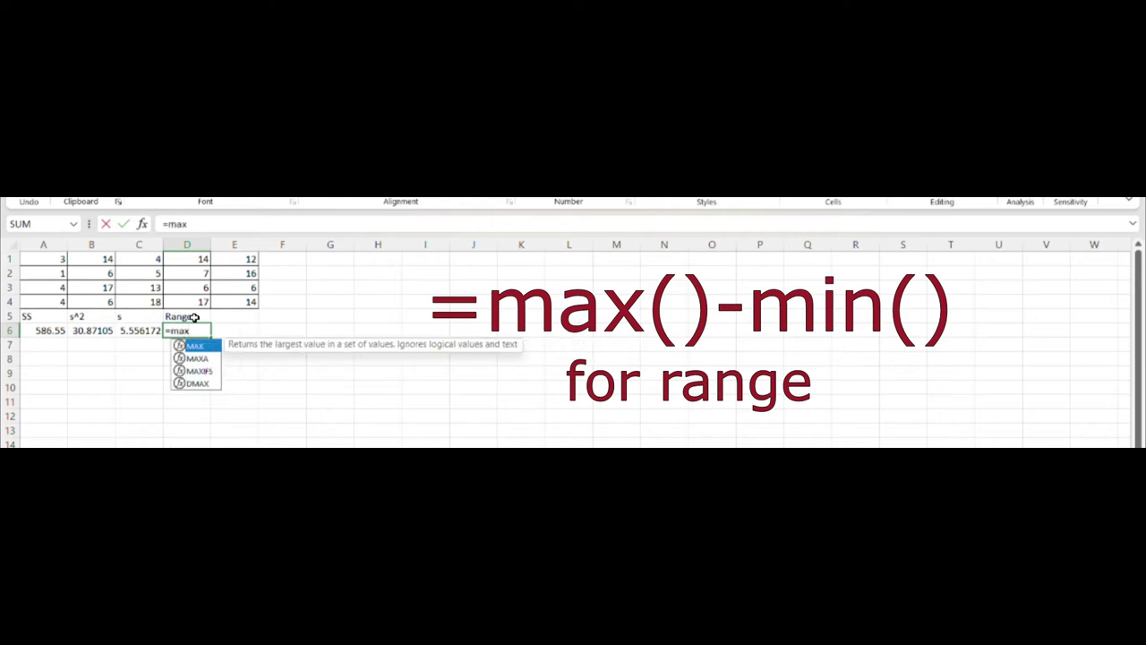
pyautogui.write('(')
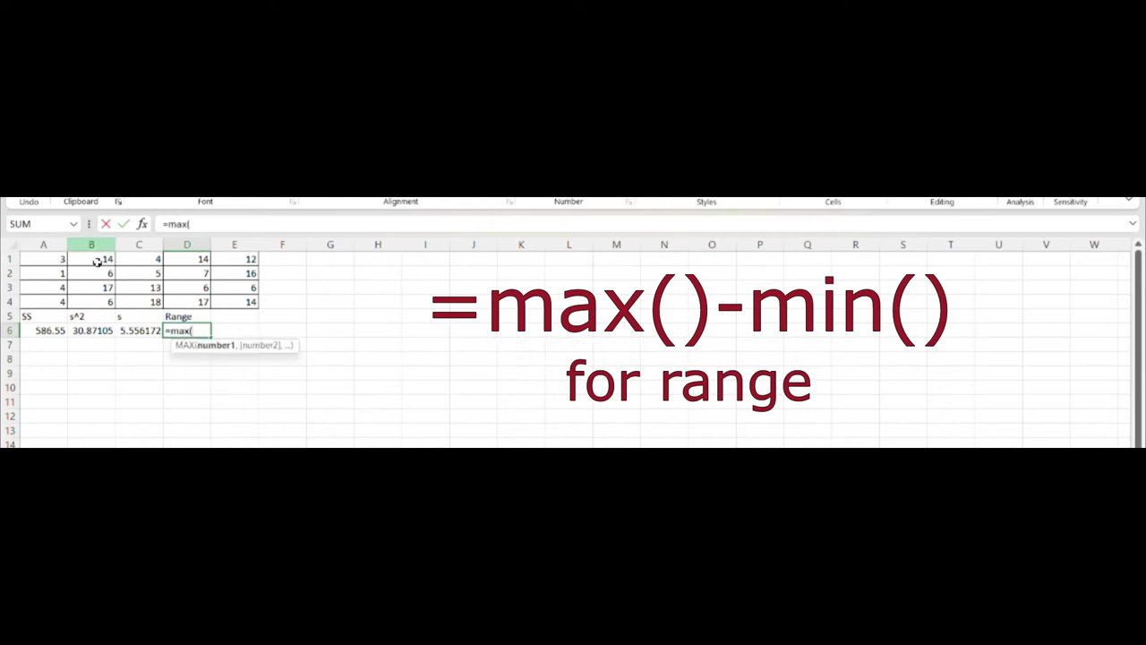
pyautogui.moveTo(61, 260)
pyautogui.mouseDown()
pyautogui.moveTo(226, 289)
pyautogui.moveTo(230, 302)
pyautogui.mouseUp()
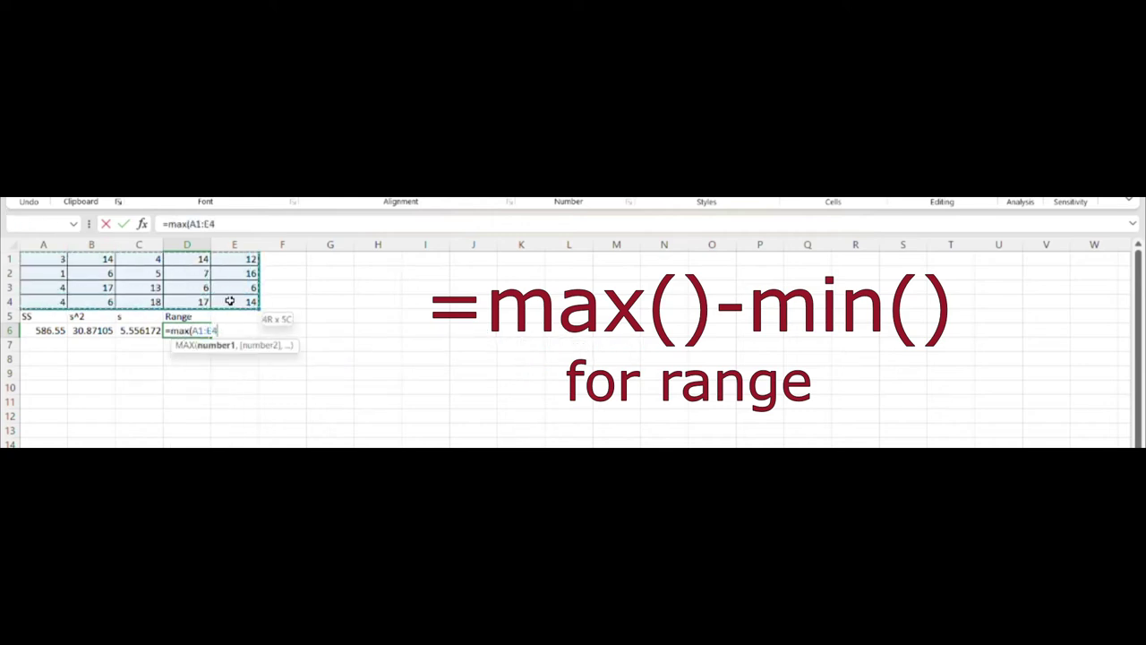
pyautogui.write(')-min(')
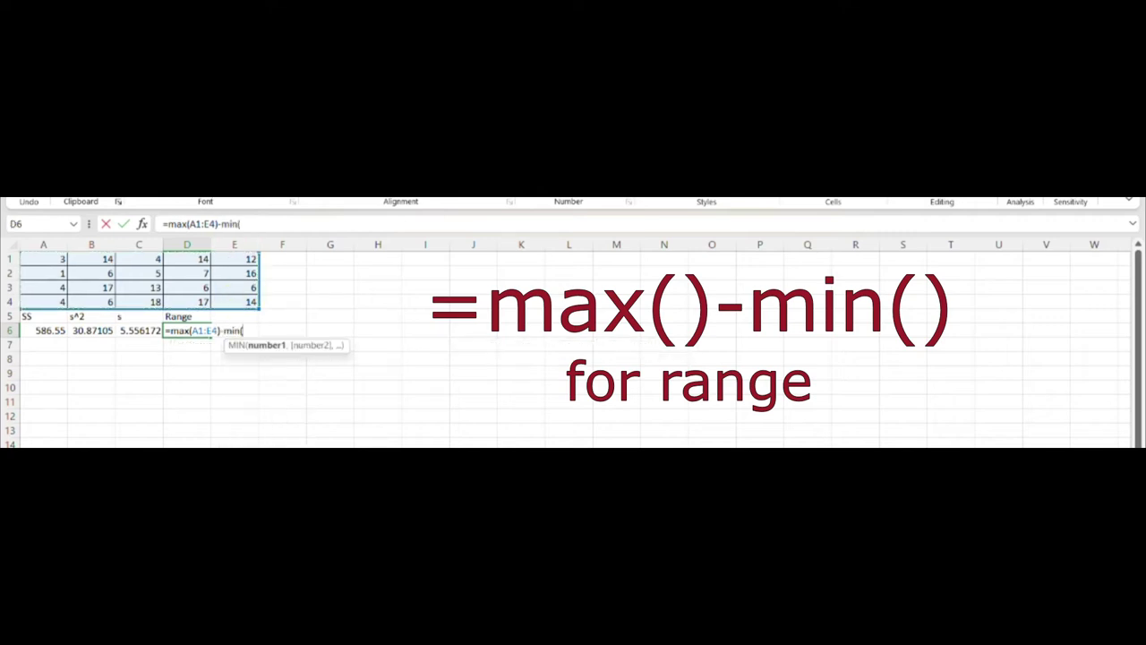
pyautogui.moveTo(59, 258); pyautogui.dragTo(242, 300)
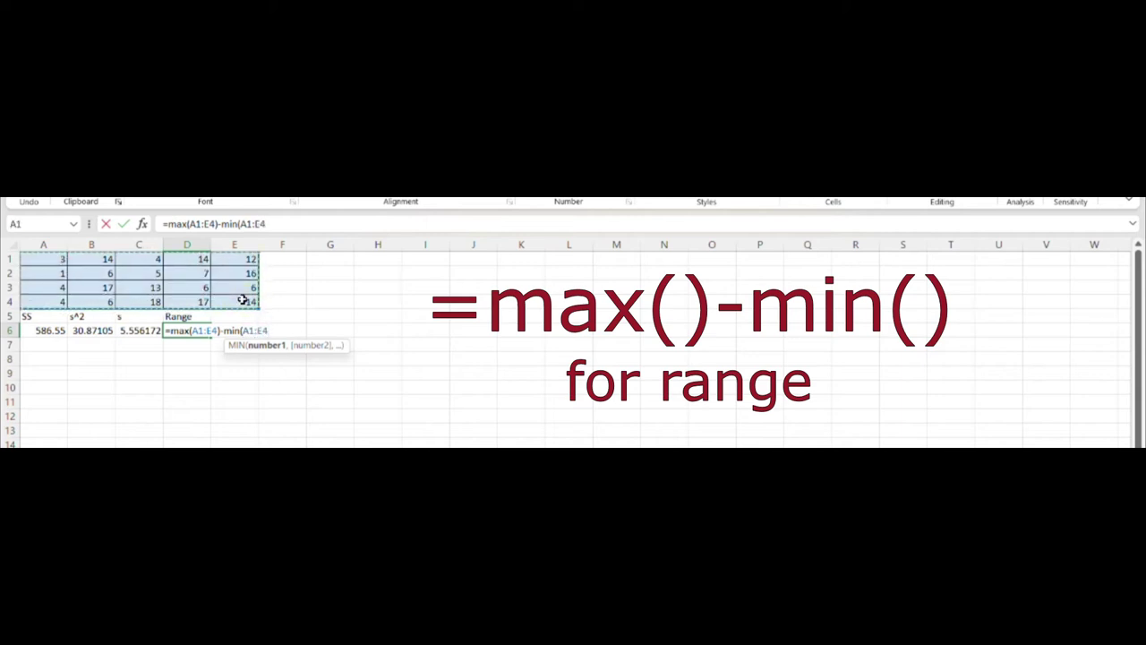
pyautogui.write(')')
pyautogui.press('Tab')
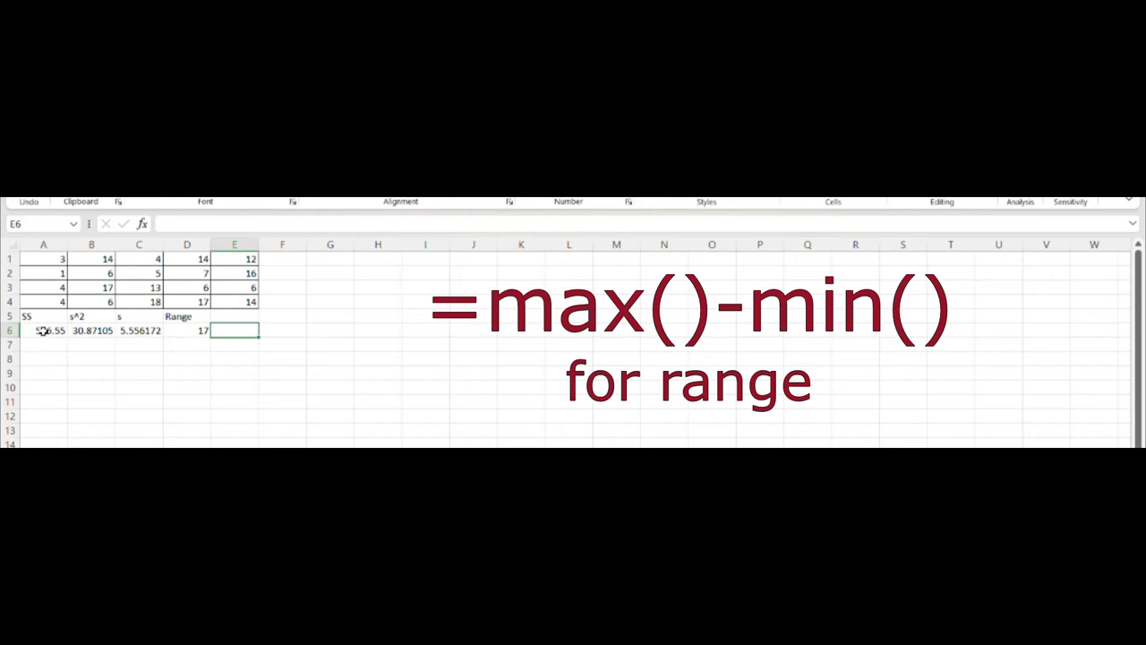
# Step: Make the row-5 labels SS through Range bold
pyautogui.moveTo(49, 321); pyautogui.dragTo(195, 317)
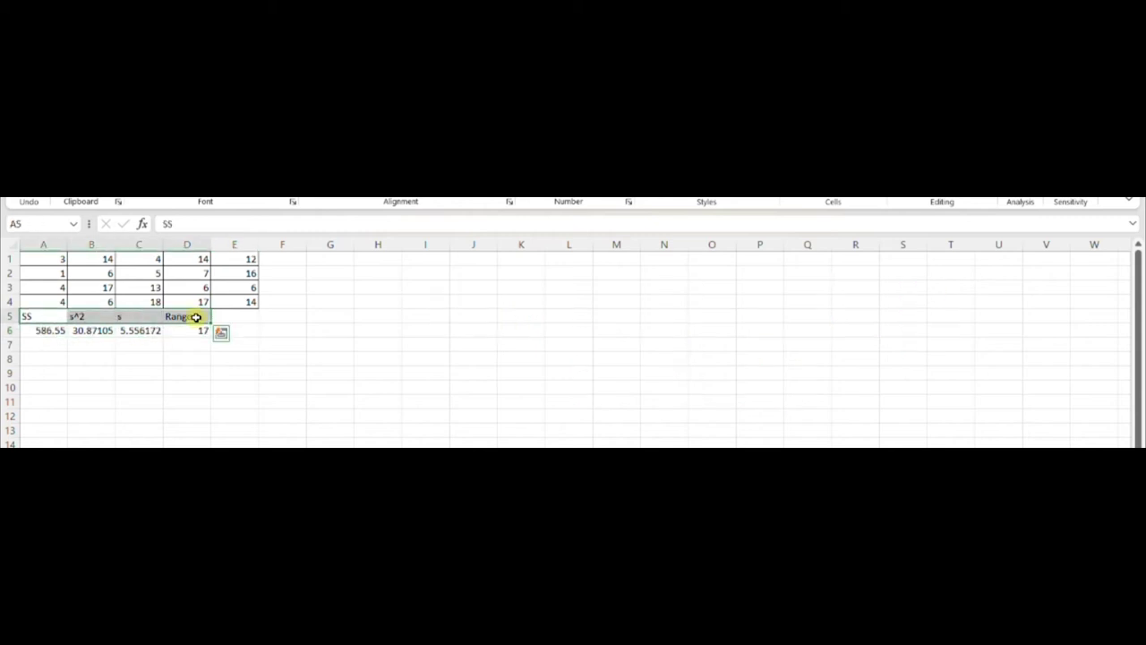
pyautogui.hotkey('ctrl', 'b')
pyautogui.click(55, 346)
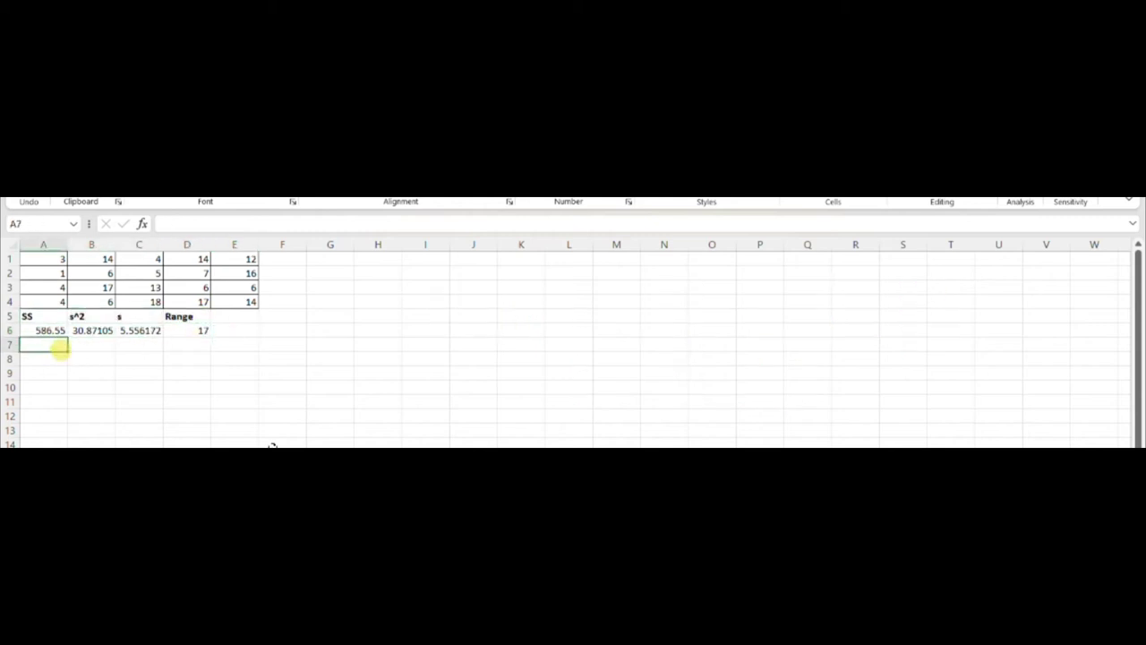
# Step: Label A7 IQR and enter =QUARTILE(A1:E4,3)-QUARTILE(A1:E4,1) in A8, giving 9.25
pyautogui.write('IQR')
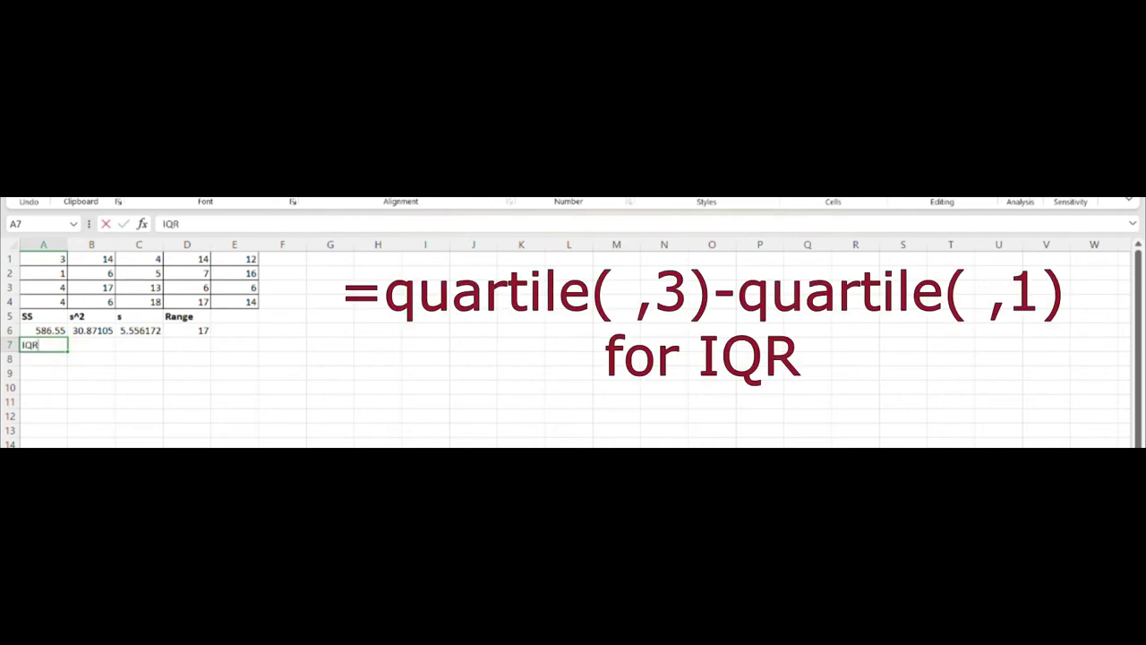
pyautogui.press('Return')
pyautogui.write('=')
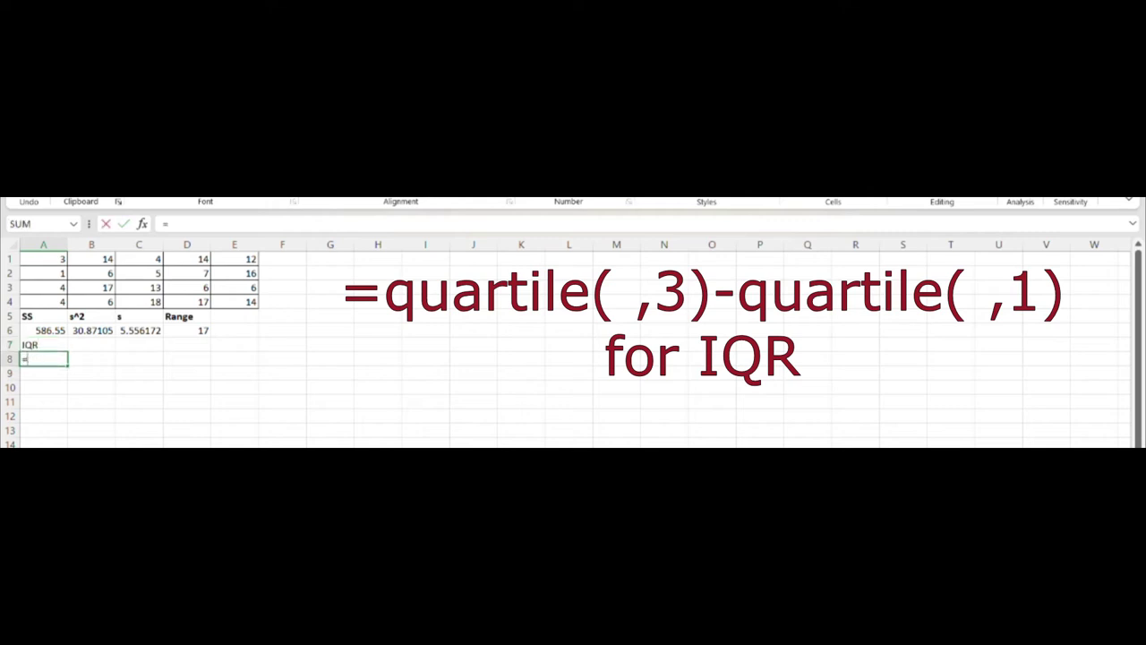
pyautogui.write('qa')
pyautogui.press('BackSpace')
pyautogui.press('BackSpace')
pyautogui.write('uartile(')
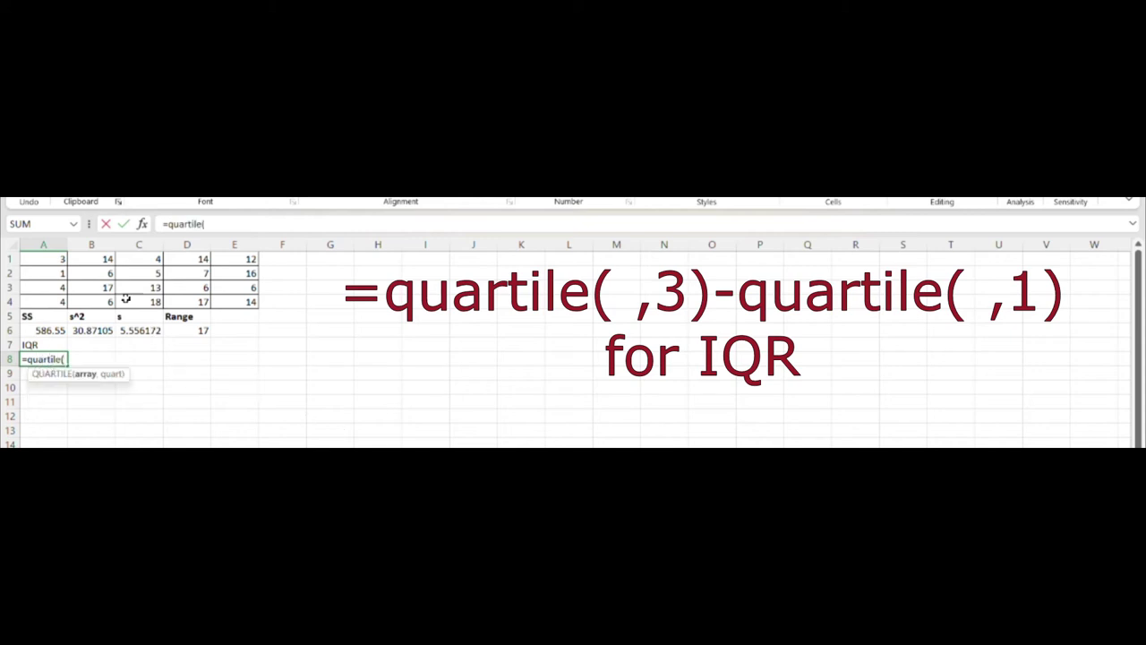
pyautogui.moveTo(59, 265); pyautogui.dragTo(225, 301)
pyautogui.write(',3')
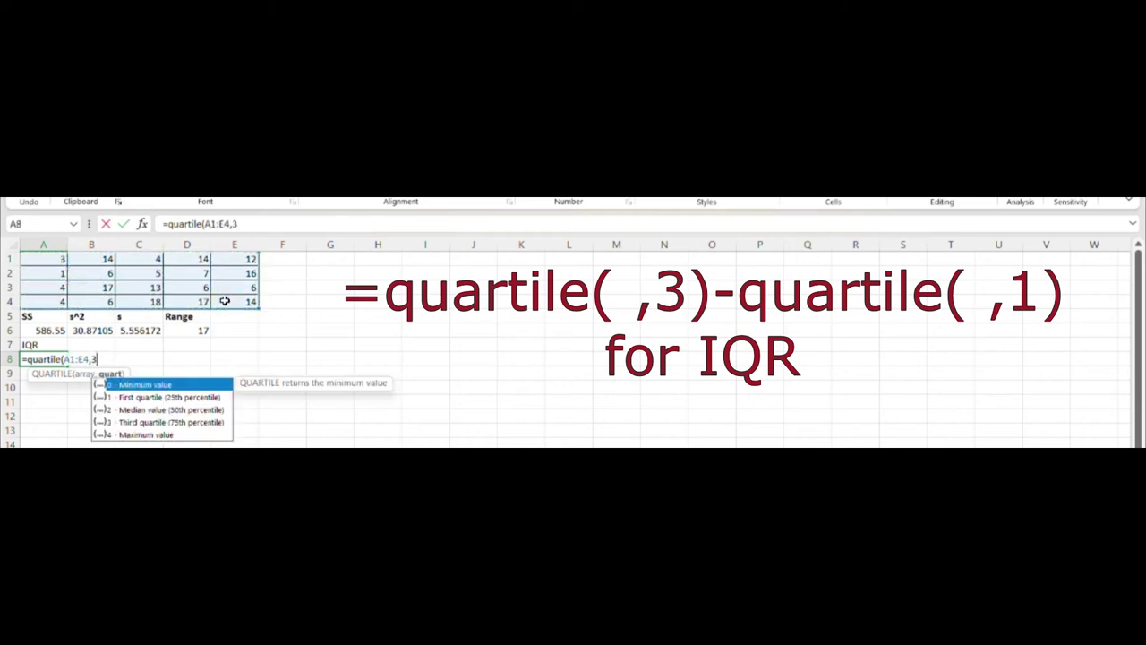
pyautogui.write(')-')
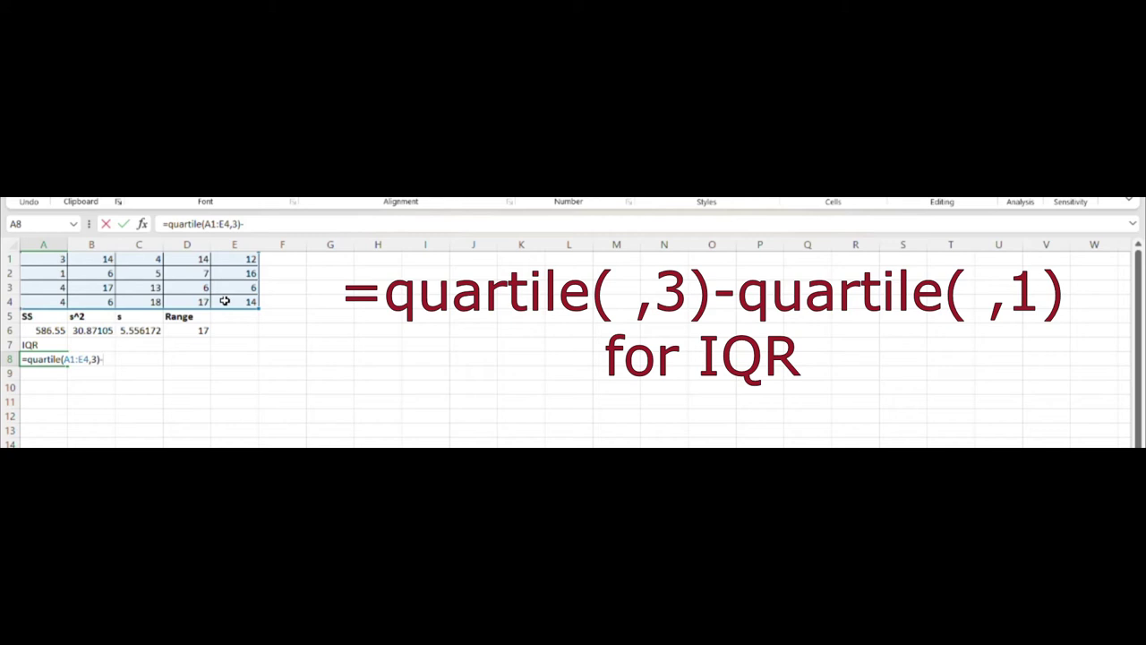
pyautogui.write('quartile')
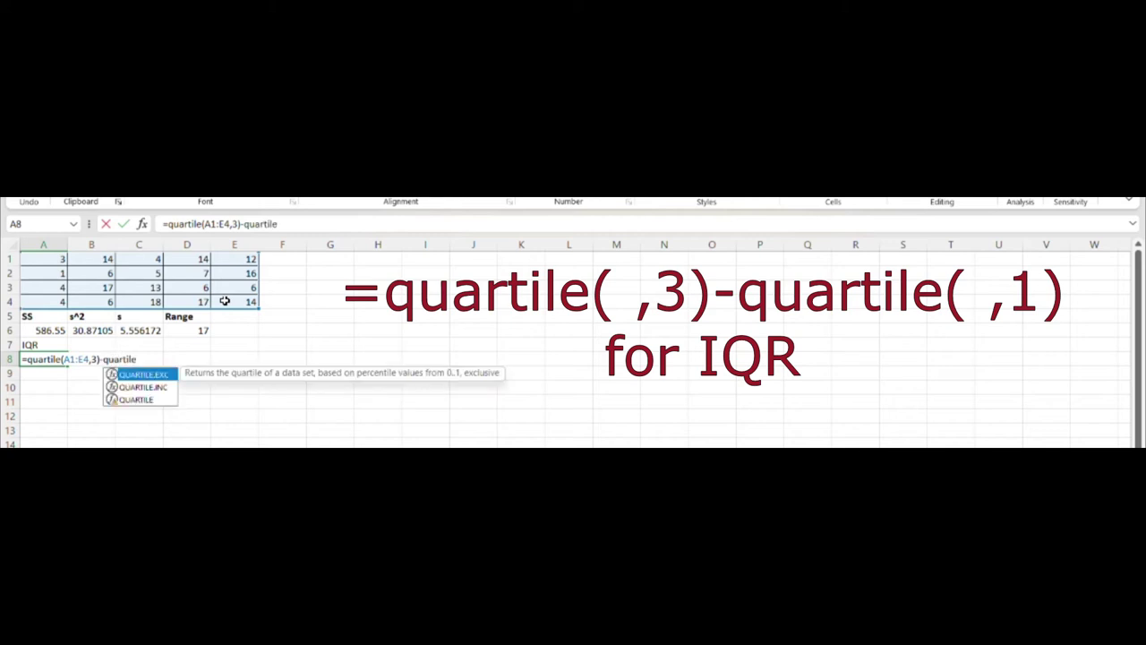
pyautogui.write('(')
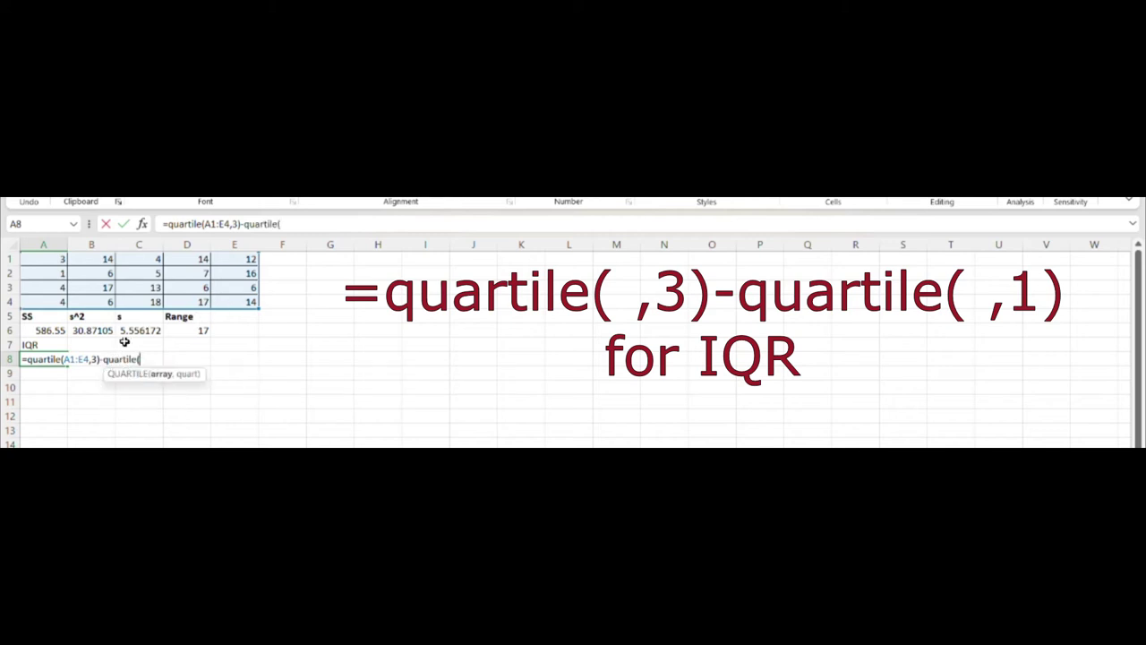
pyautogui.moveTo(46, 262)
pyautogui.mouseDown()
pyautogui.moveTo(226, 315)
pyautogui.moveTo(239, 304)
pyautogui.mouseUp()
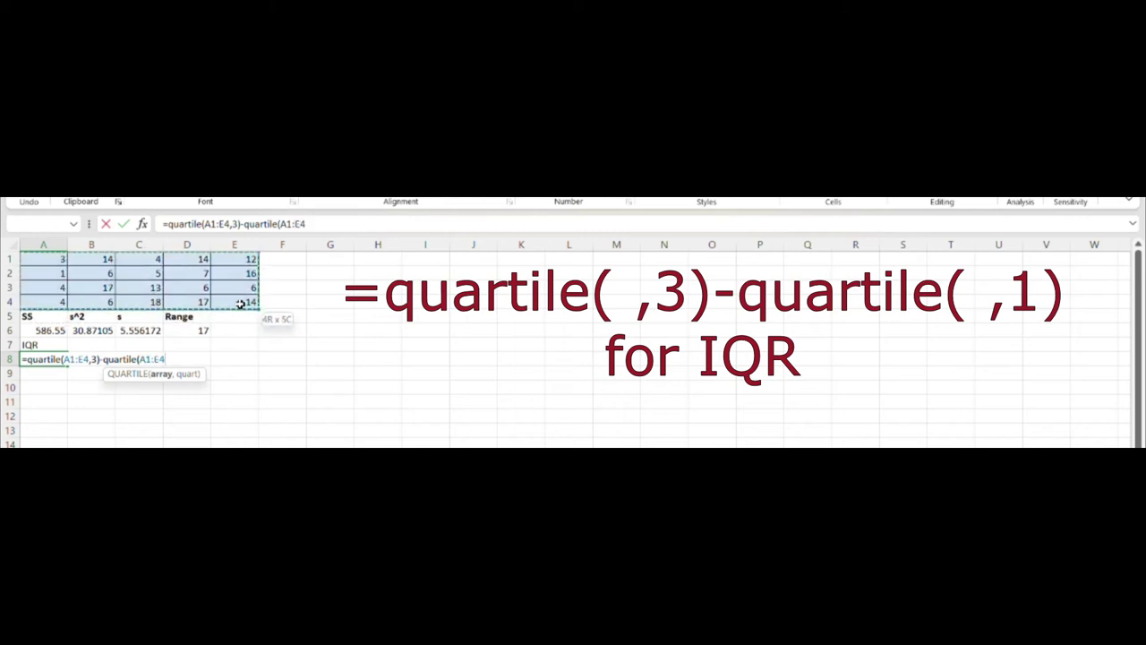
pyautogui.write(',1')
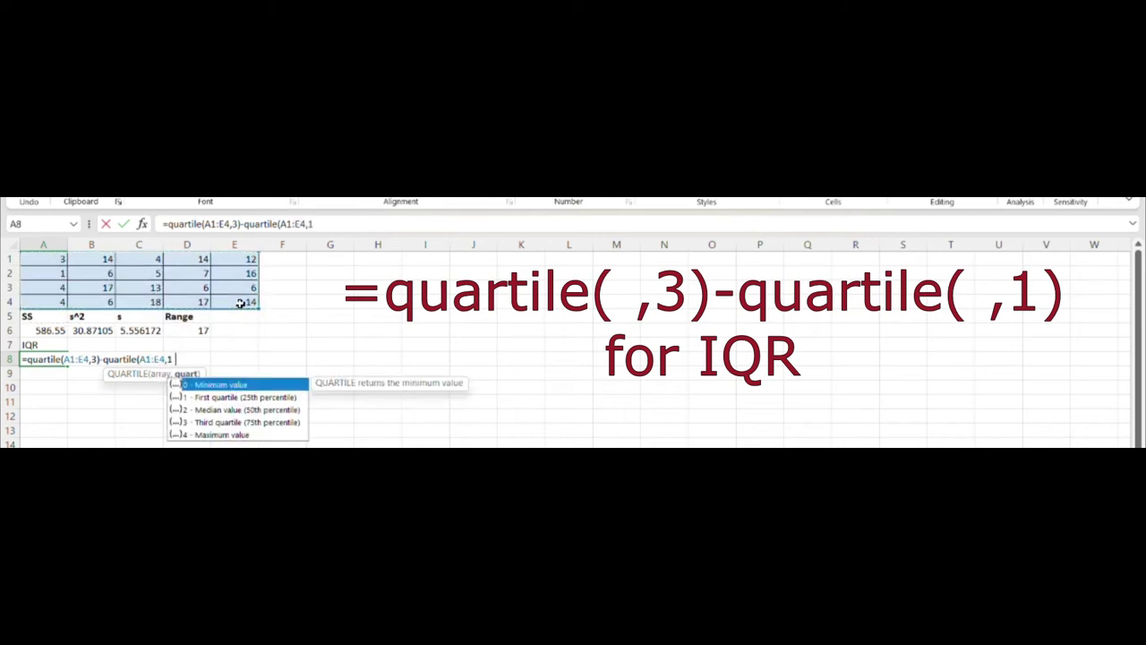
pyautogui.write(')')
pyautogui.press('Tab')
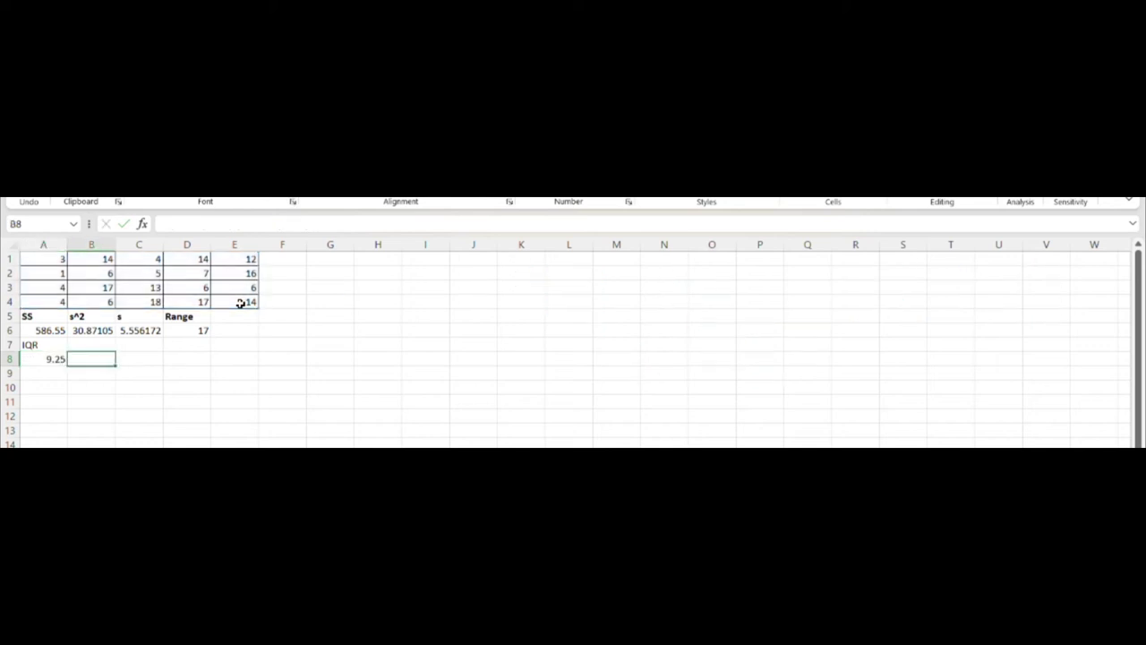
# Step: Bold the IQR label in A7 and label B7 sigma^2
pyautogui.click(53, 344)
pyautogui.hotkey('ctrl', 'b')
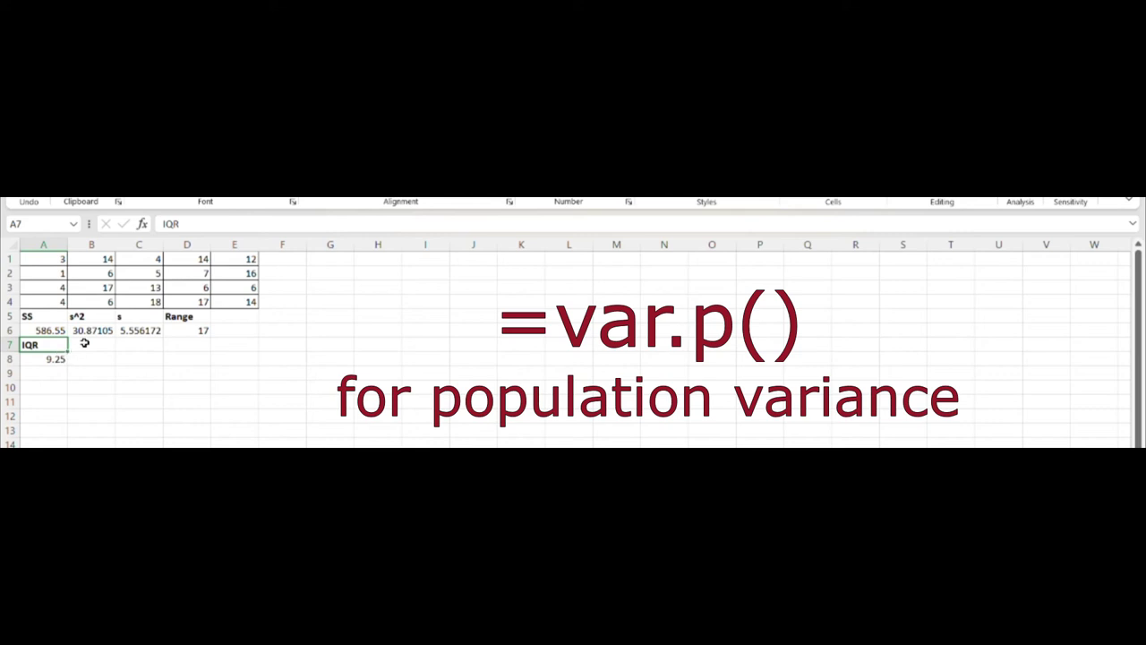
pyautogui.click(85, 343)
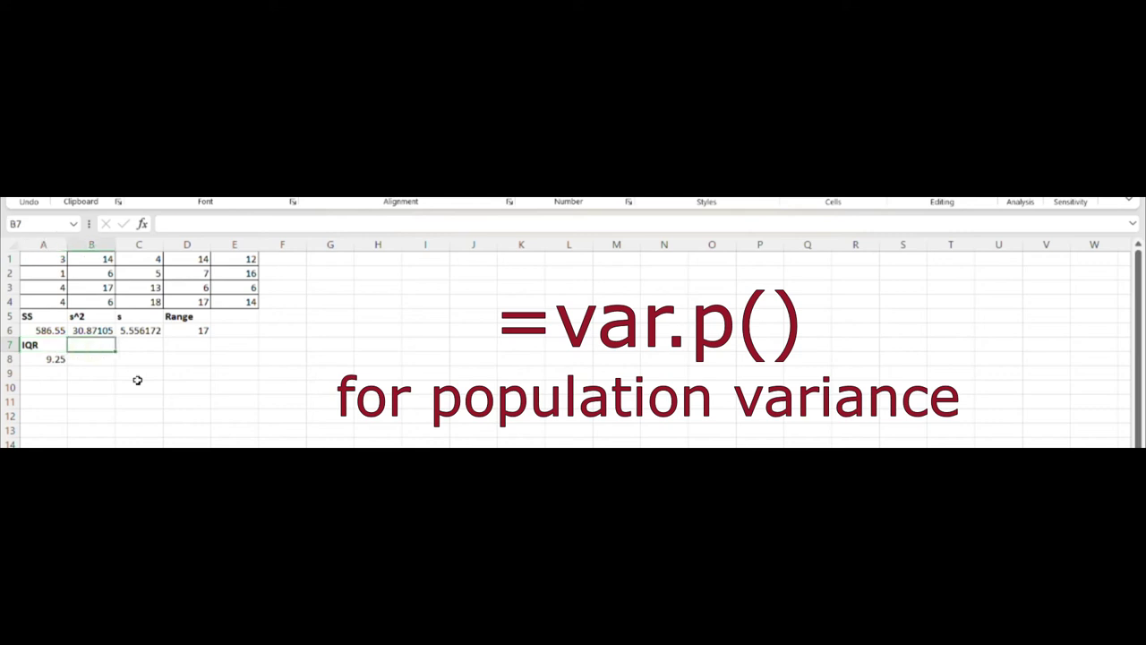
pyautogui.write('sigma^2')
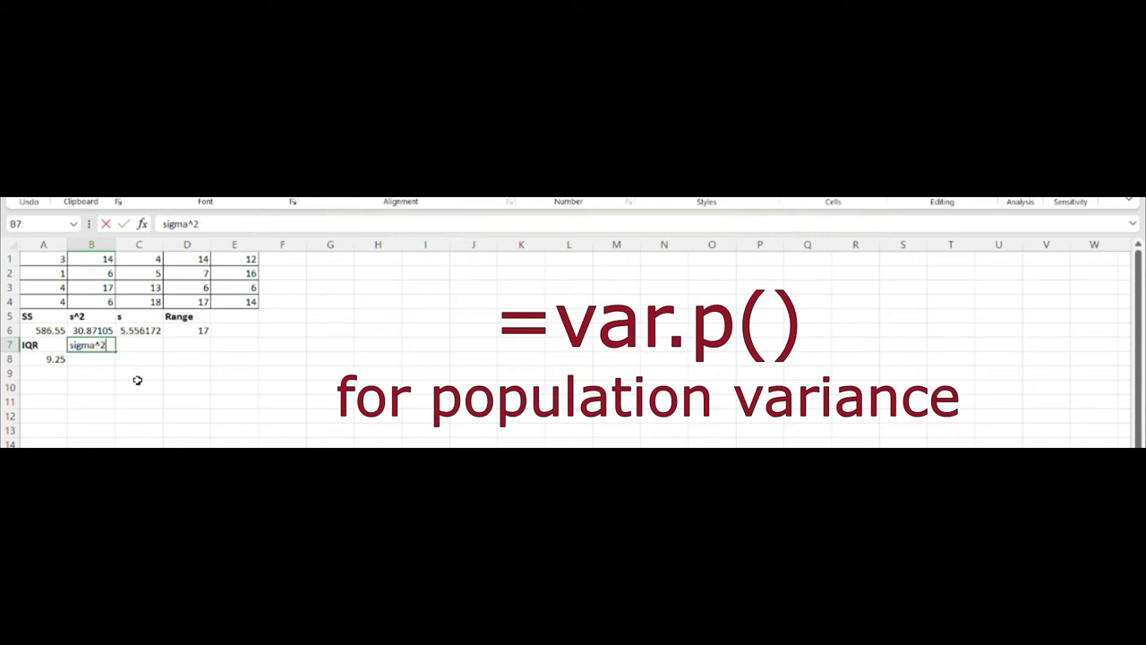
pyautogui.press('Return')
# Step: Enter =VAR.P(A1:E4) in B8, giving the population variance 29.3275
pyautogui.write('=')
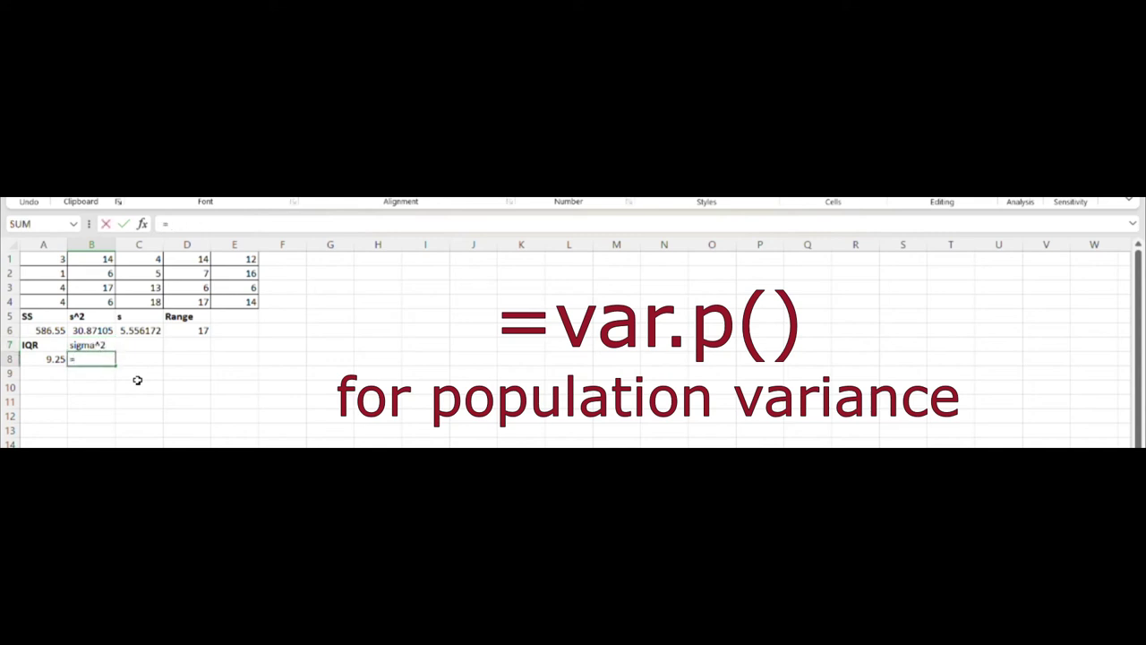
pyautogui.write('var.p(')
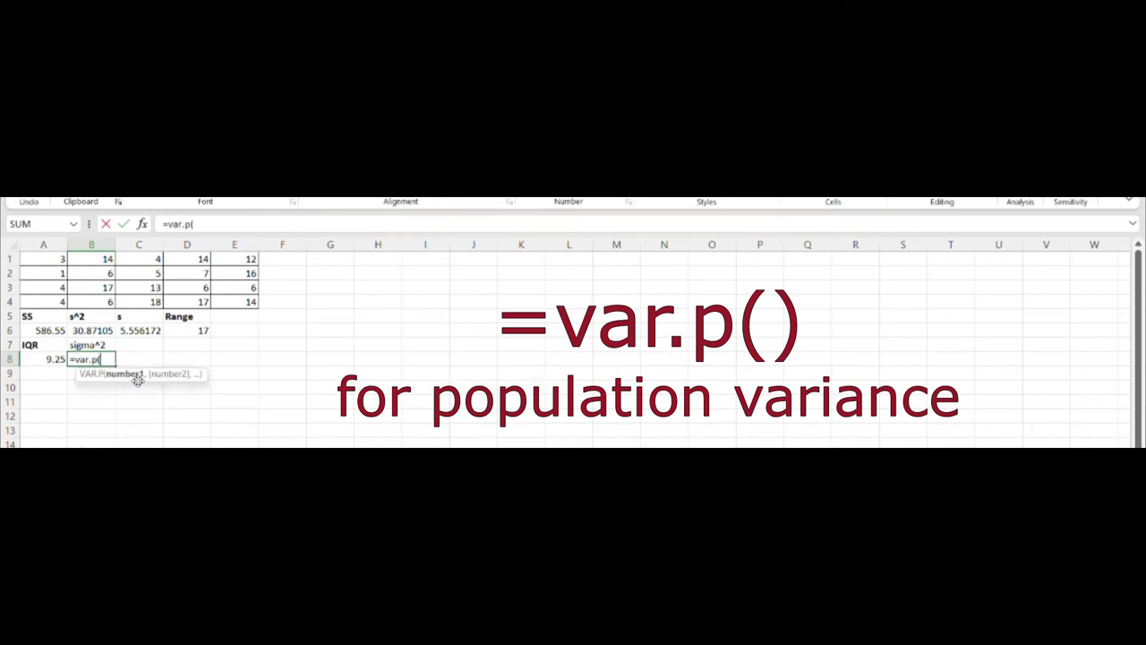
pyautogui.moveTo(54, 255); pyautogui.dragTo(236, 300)
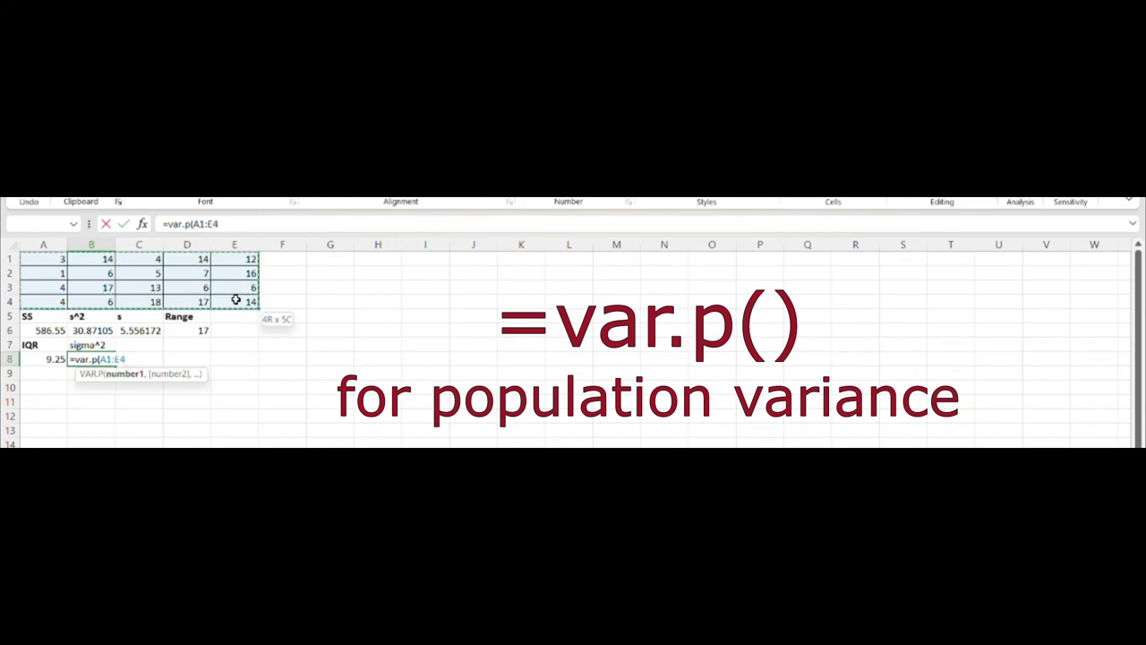
pyautogui.write(')')
pyautogui.press('Tab')
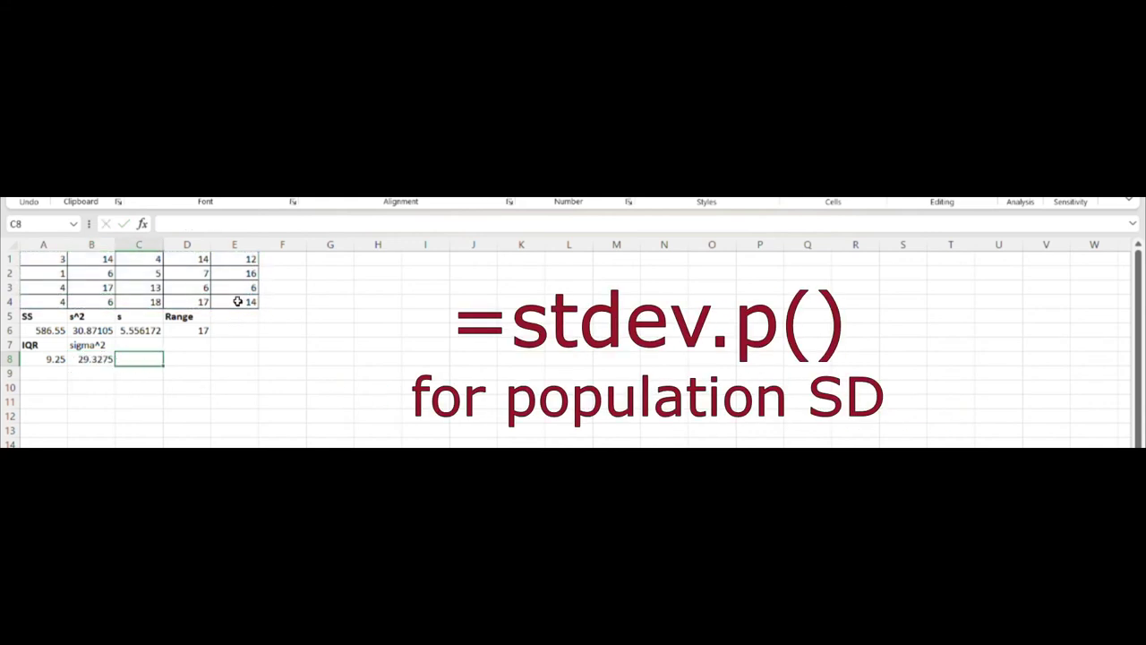
# Step: Label C7 sigma and enter =STDEV.P(A1:E4) in C8, giving 5.415487
pyautogui.press('Up')
pyautogui.write('sigma')
pyautogui.press('Return')
pyautogui.write('=stdev.p(')
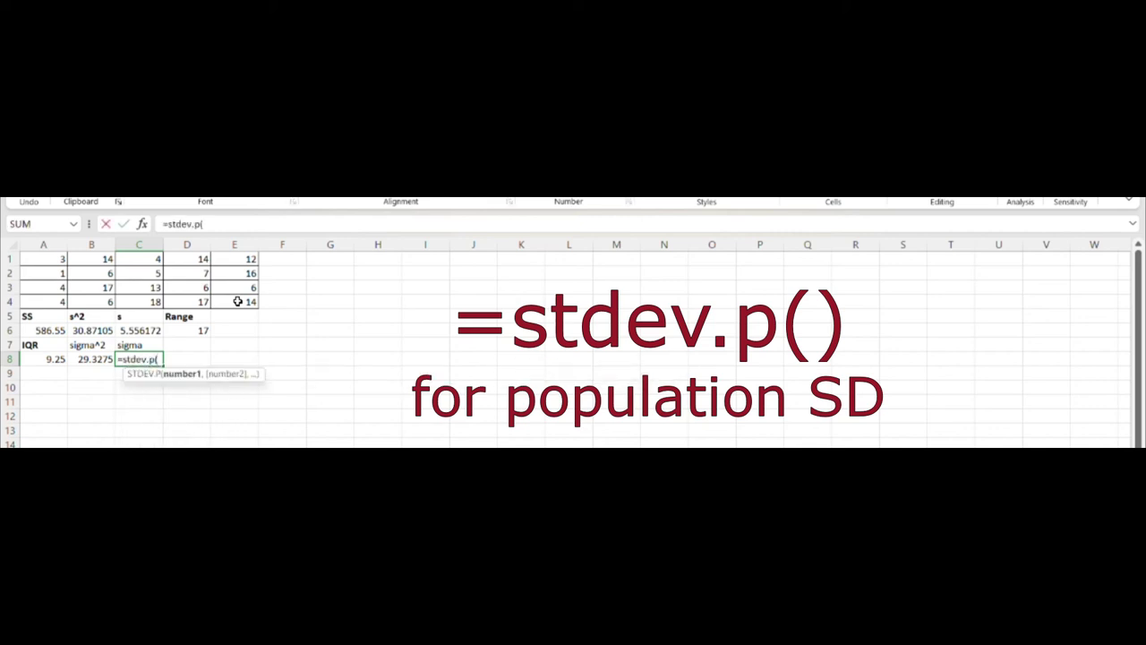
pyautogui.click(59, 263)
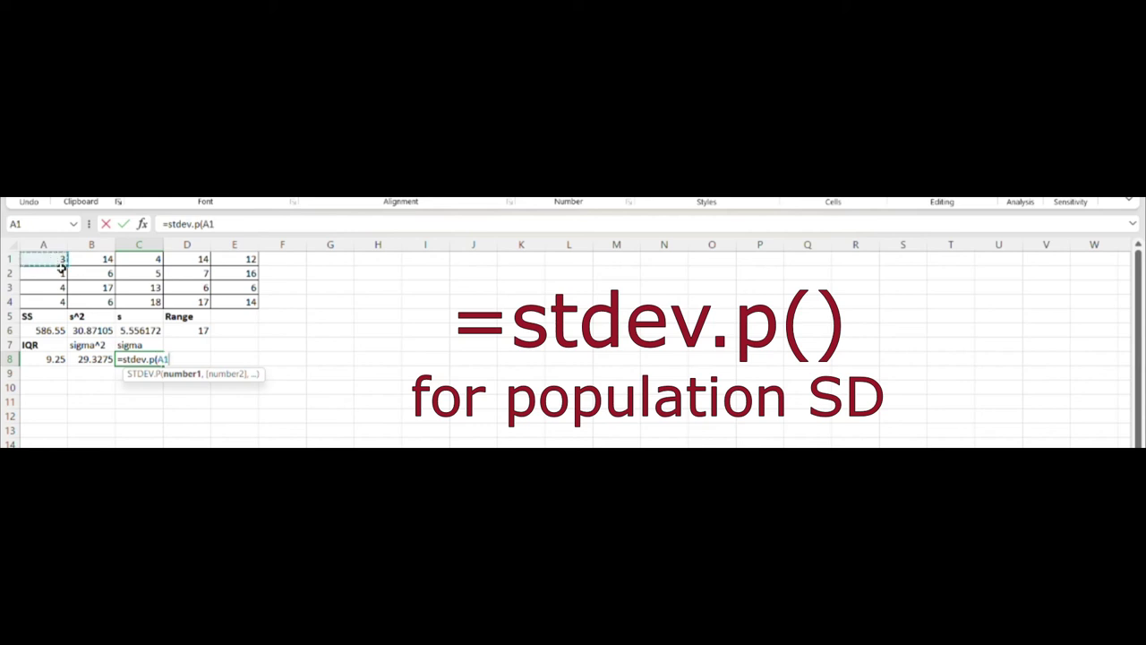
pyautogui.moveTo(61, 266); pyautogui.dragTo(230, 298)
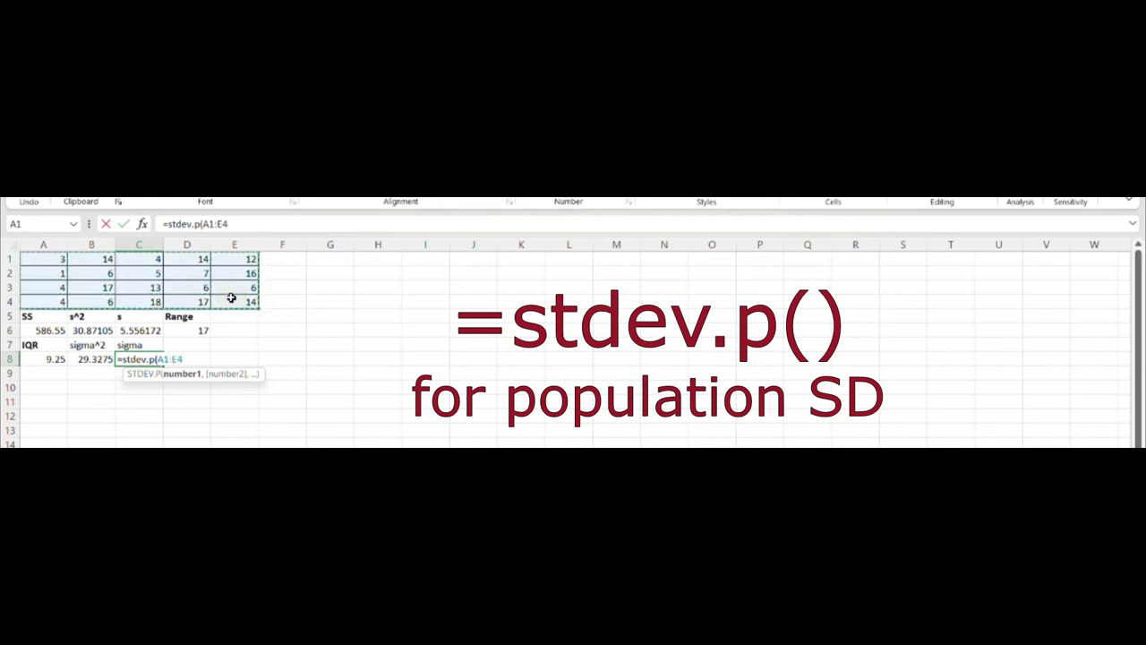
pyautogui.press('Tab')
pyautogui.press('Up')
pyautogui.write('Real R')
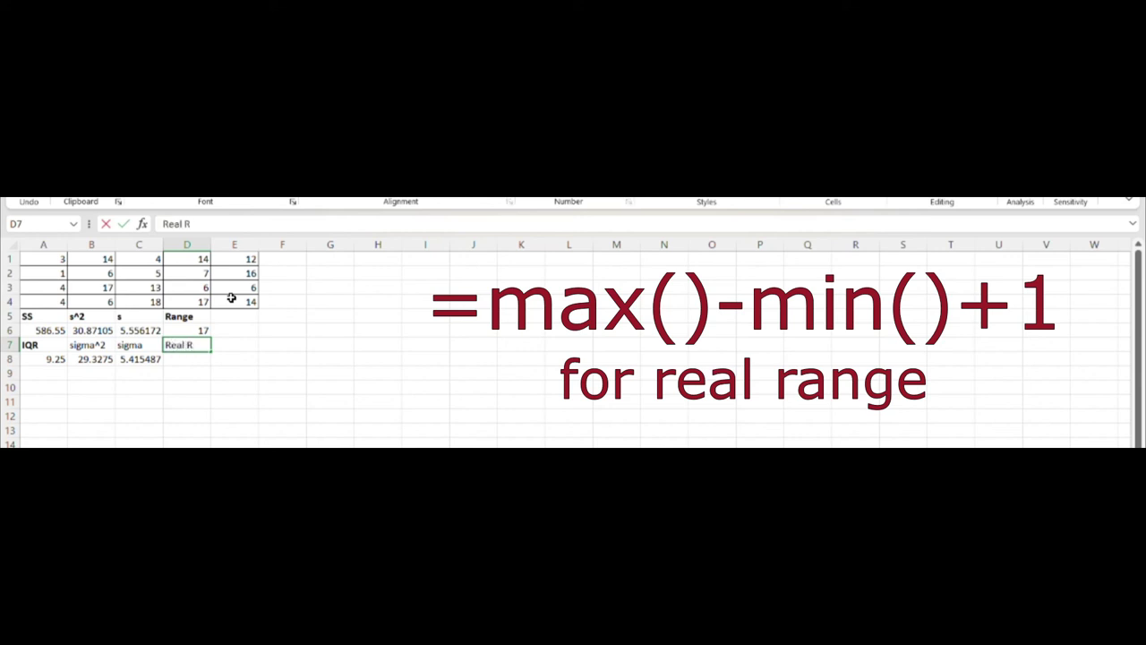
pyautogui.write('ange')
# Step: Enter =MAX(A1:E4)-MIN(A1:E4)+1 in D8 under the Real Range label, giving 18
pyautogui.press('Return')
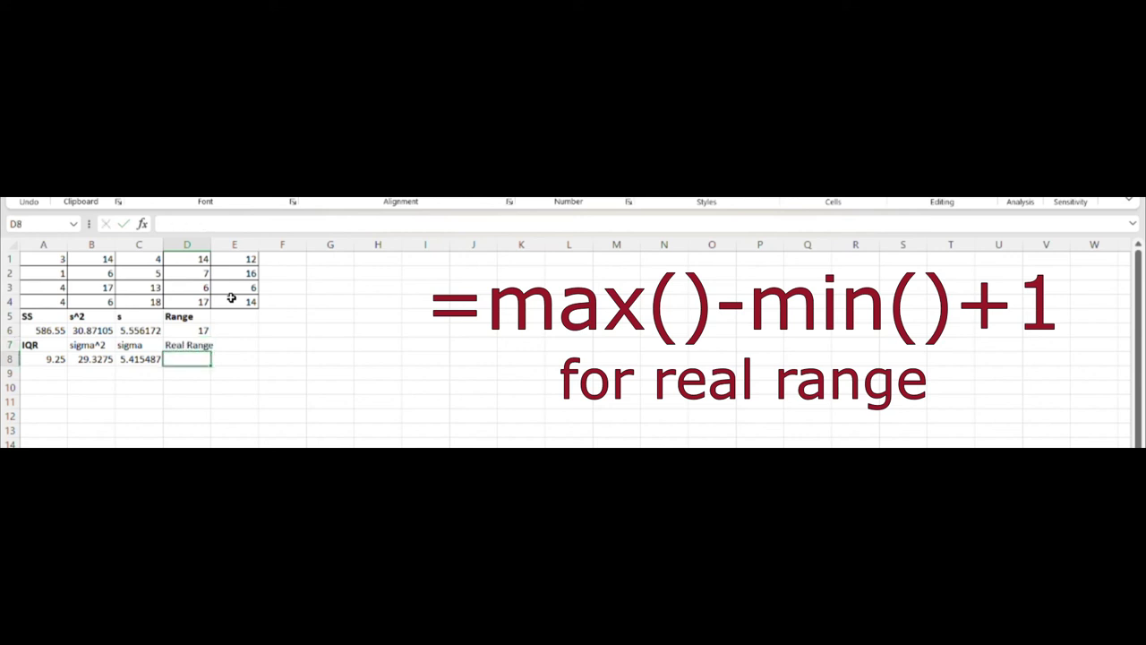
pyautogui.write('=')
pyautogui.write('max(')
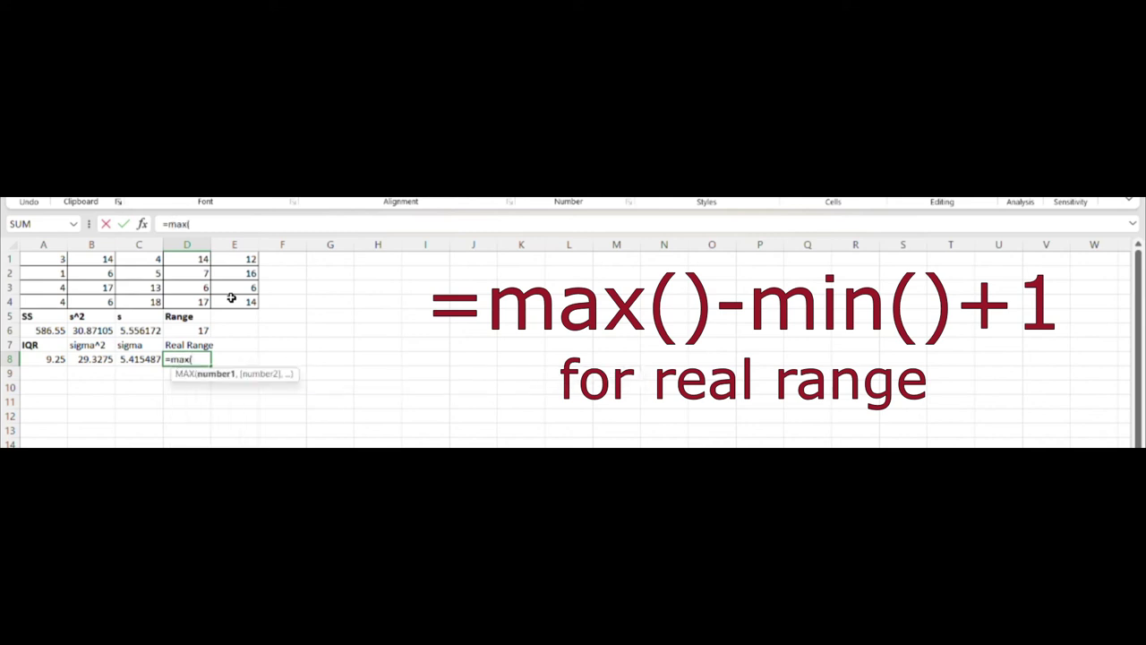
pyautogui.moveTo(39, 260); pyautogui.dragTo(237, 301)
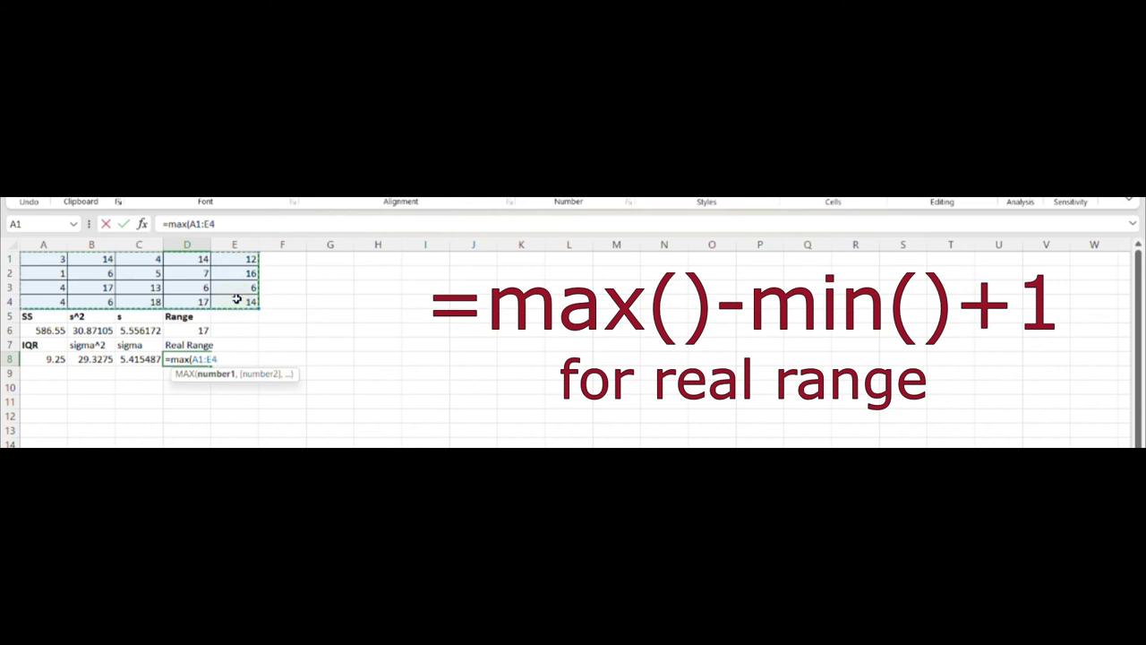
pyautogui.write(')-min(')
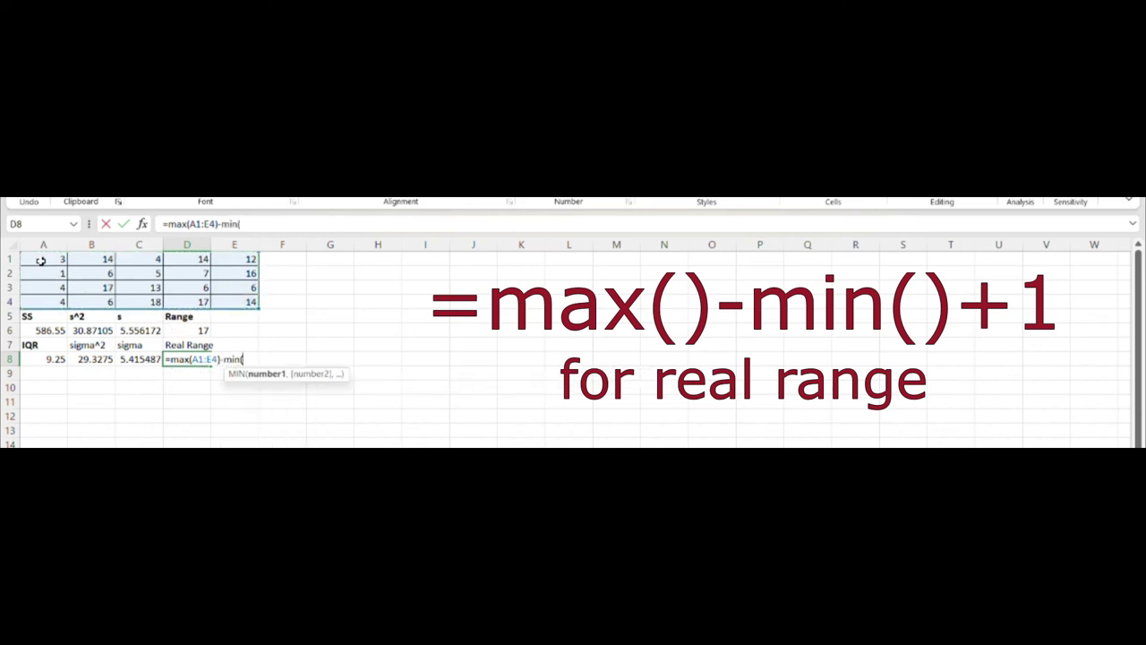
pyautogui.moveTo(39, 260); pyautogui.dragTo(245, 302)
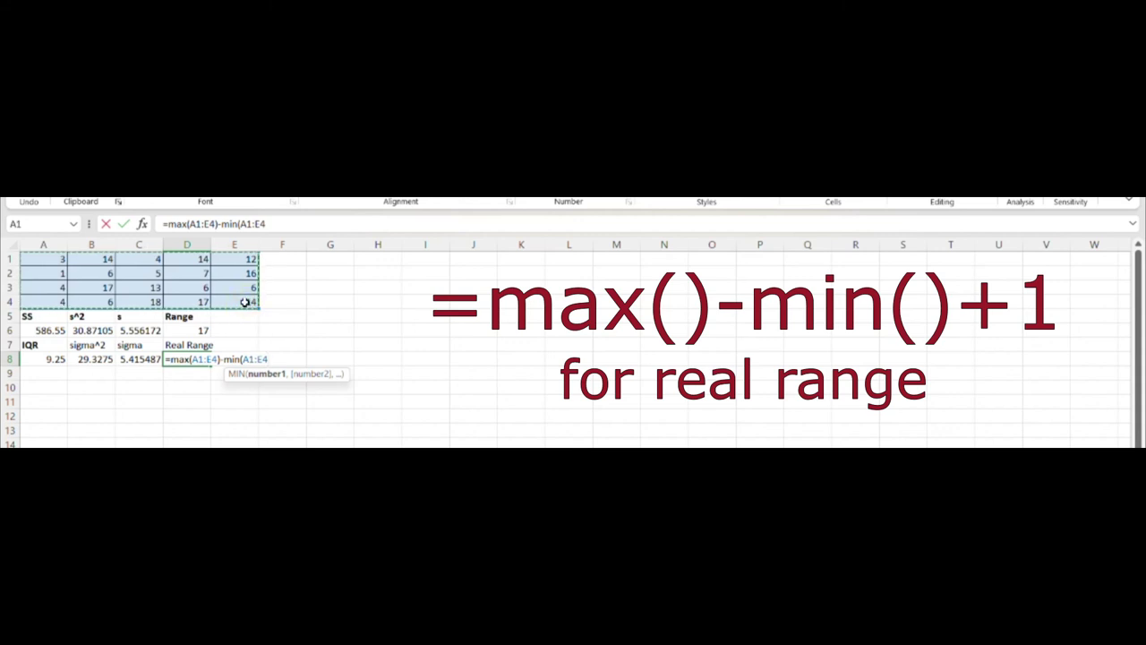
pyautogui.write(')')
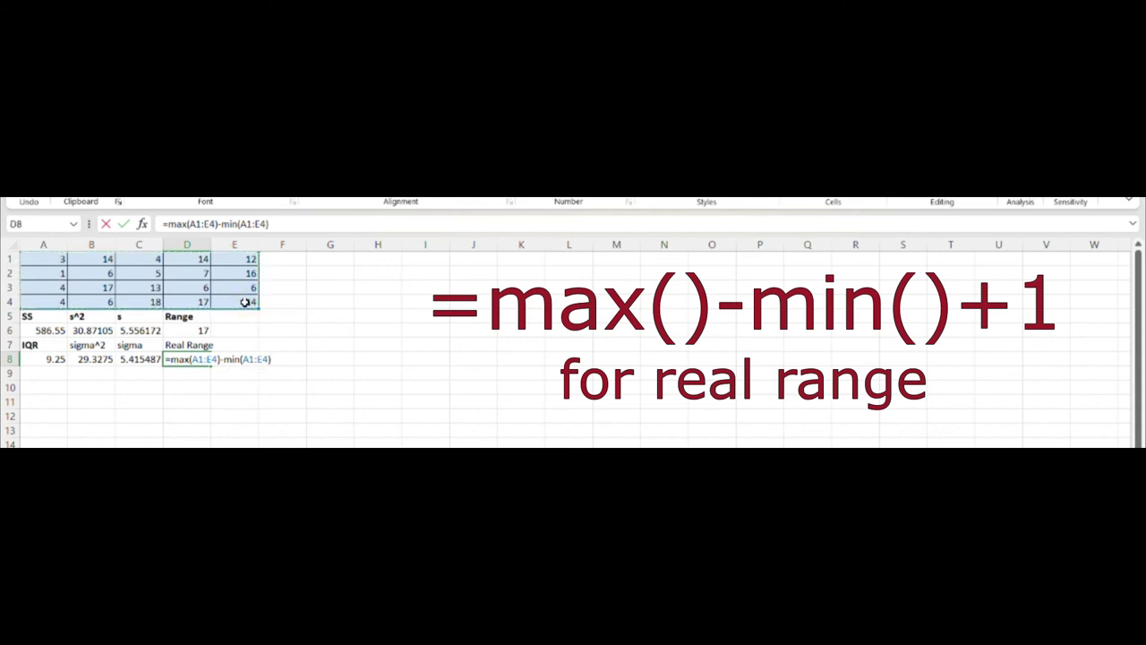
pyautogui.write('1')
pyautogui.press('Tab')
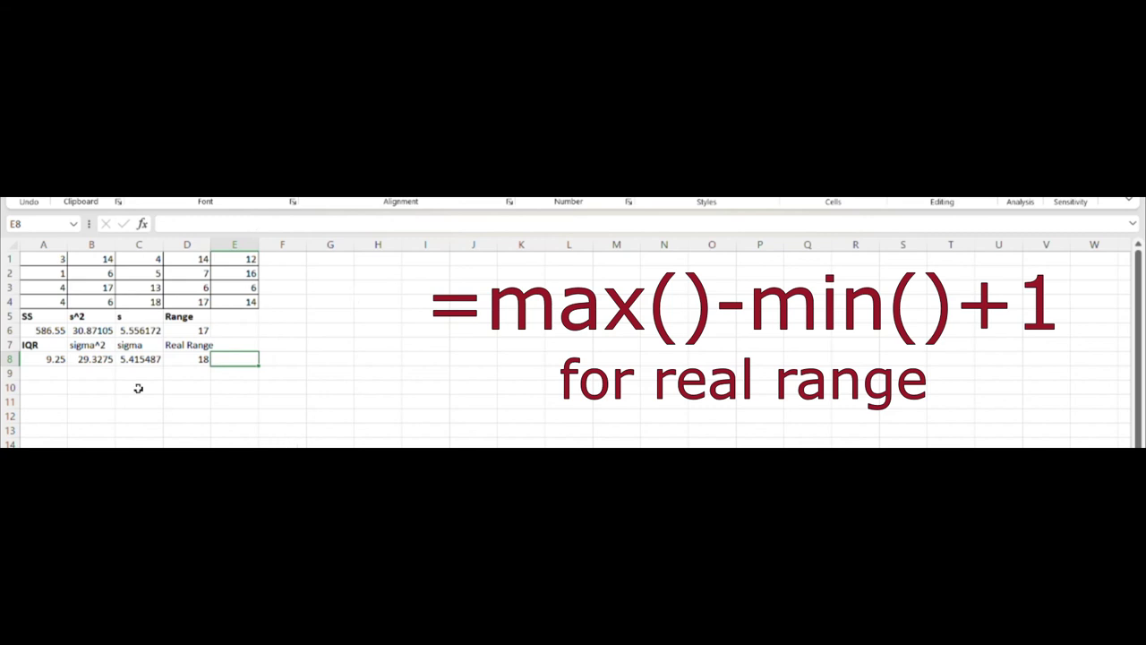
pyautogui.moveTo(187, 345); pyautogui.dragTo(96, 346)
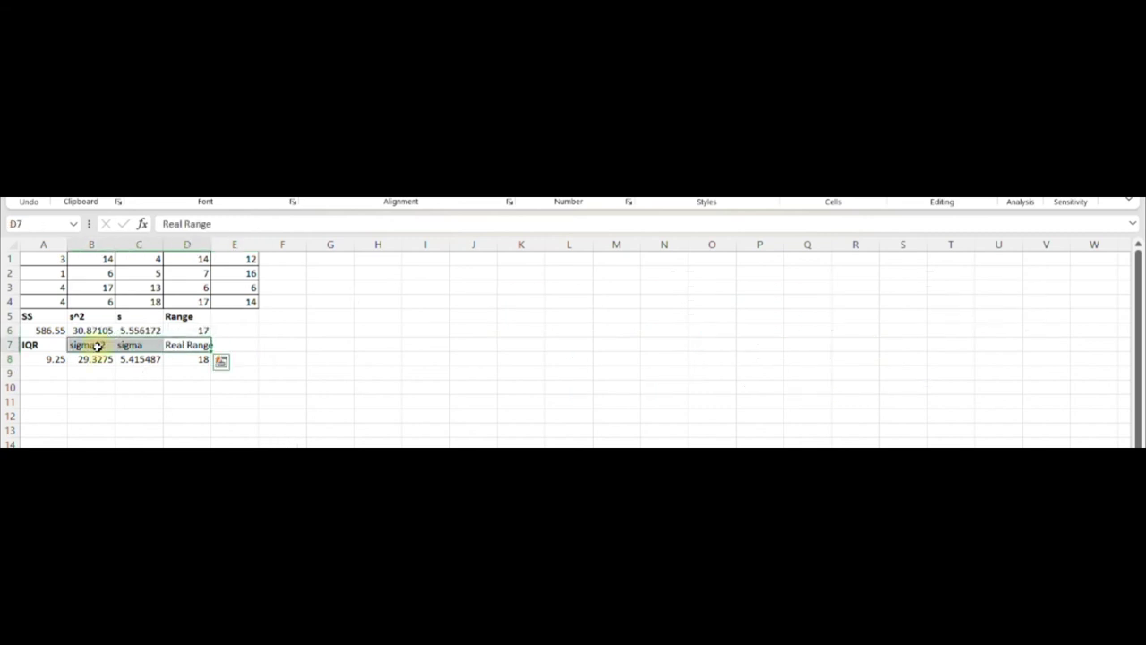